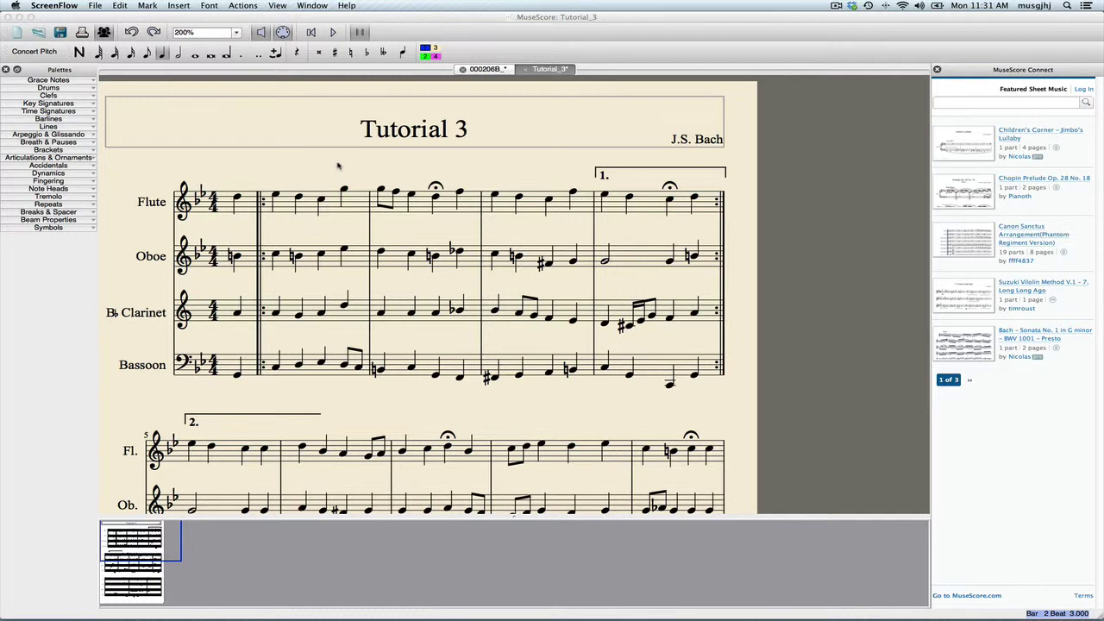
# Expand the Articulations & Ornaments palette.
pyautogui.click(92, 161)
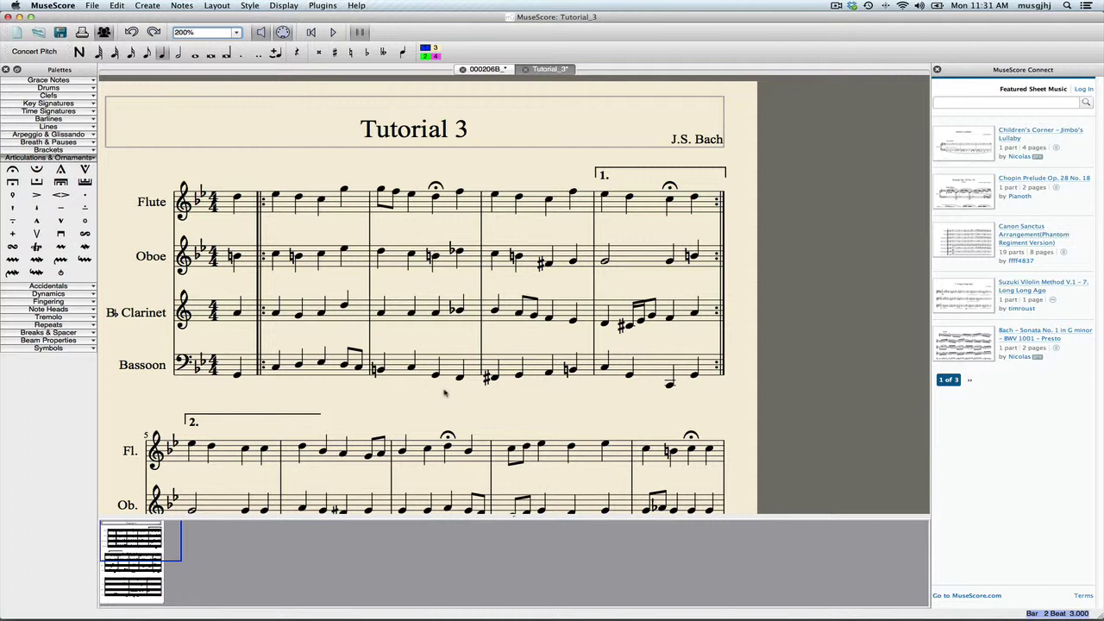
# Add fermatas to the Oboe, Clarinet and Bassoon notes under the Flute fermata in bar 3.
pyautogui.click(433, 257)
pyautogui.click(436, 257)
pyautogui.keyDown('shift'); pyautogui.click(437, 376); pyautogui.keyUp('shift')
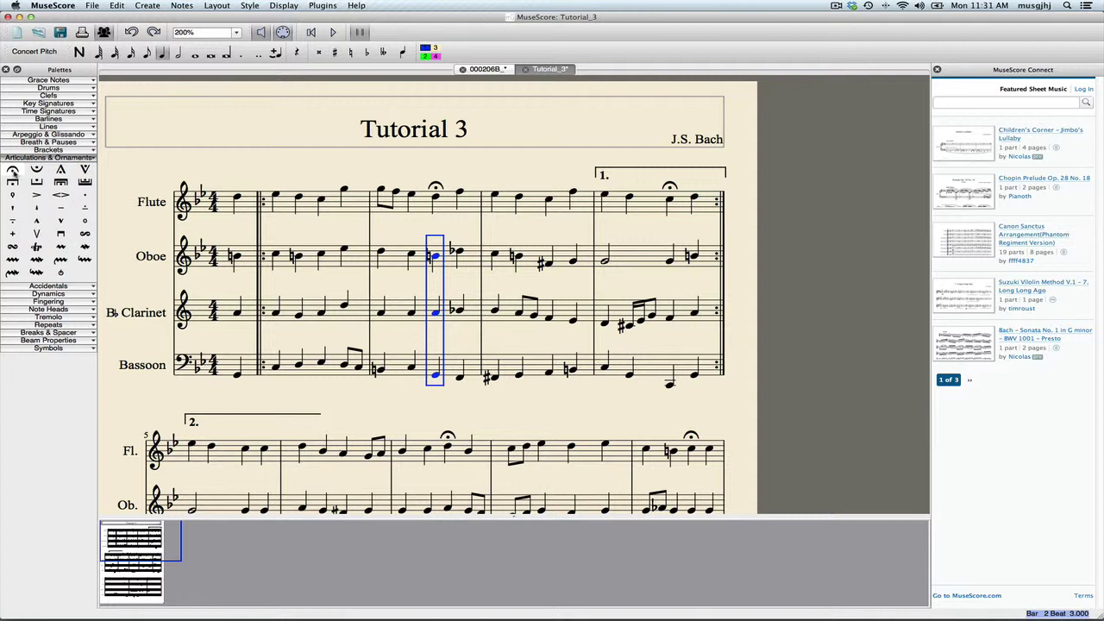
pyautogui.doubleClick(13, 170)
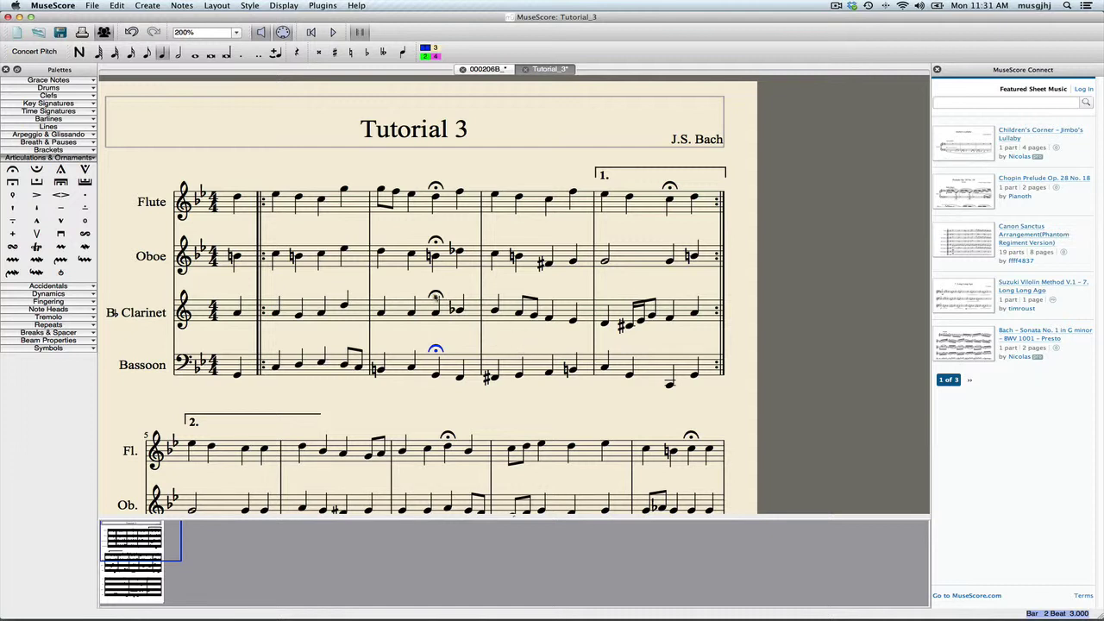
# Nudge the Clarinet fermata slightly higher and compare it with the Flute and Bassoon fermatas.
pyautogui.moveTo(436, 298); pyautogui.dragTo(435, 293)
pyautogui.click(437, 188)
pyautogui.click(436, 350)
# Add staccato dots to the full beat-2 chord and the bar's last notes from Flute to Clarinet.
pyautogui.click(298, 198)
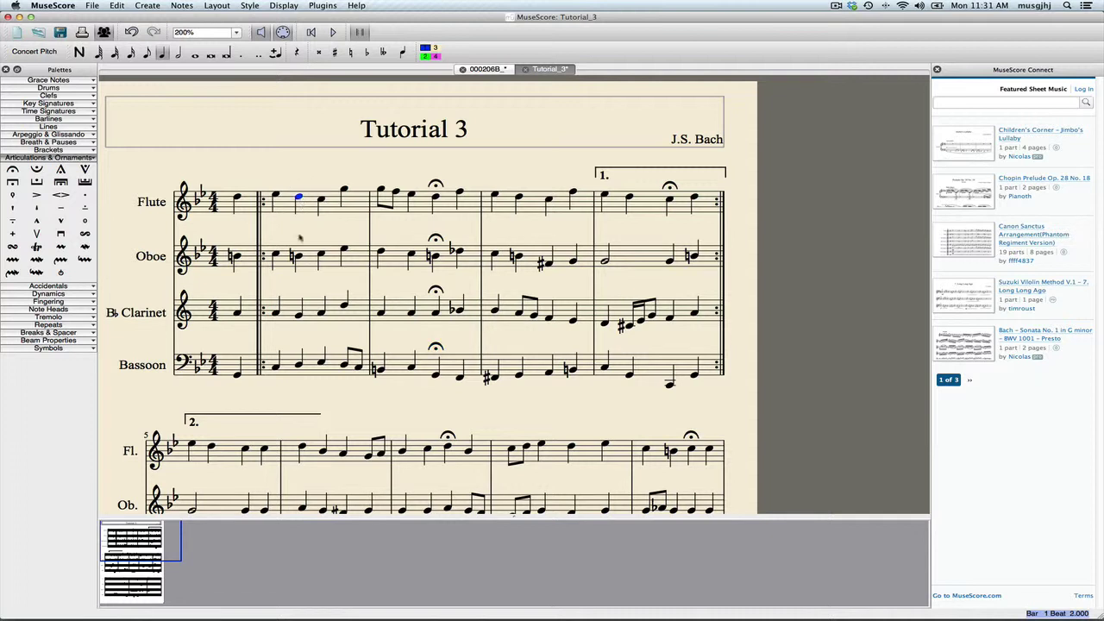
pyautogui.keyDown('shift'); pyautogui.click(302, 366); pyautogui.keyUp('shift')
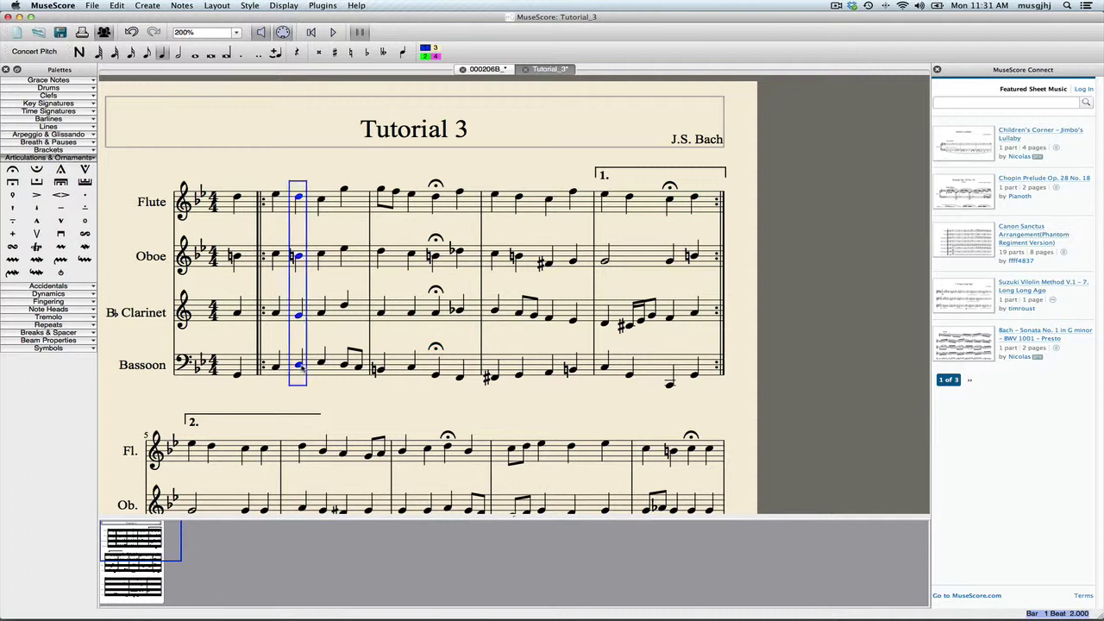
pyautogui.doubleClick(84, 195)
pyautogui.click(343, 189)
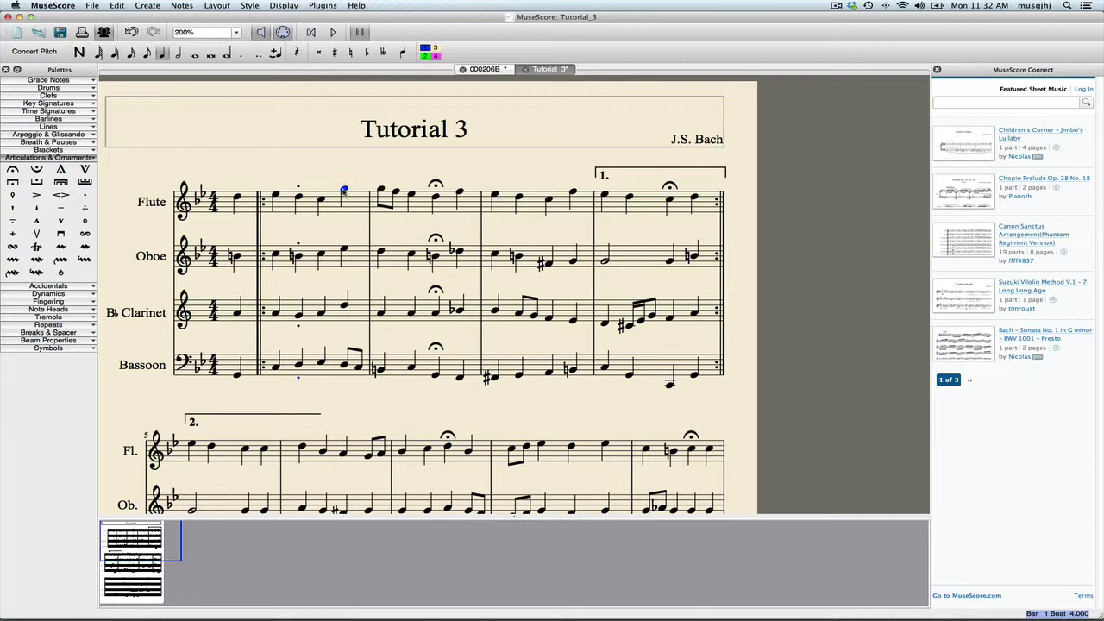
pyautogui.keyDown('shift'); pyautogui.click(344, 306); pyautogui.keyUp('shift')
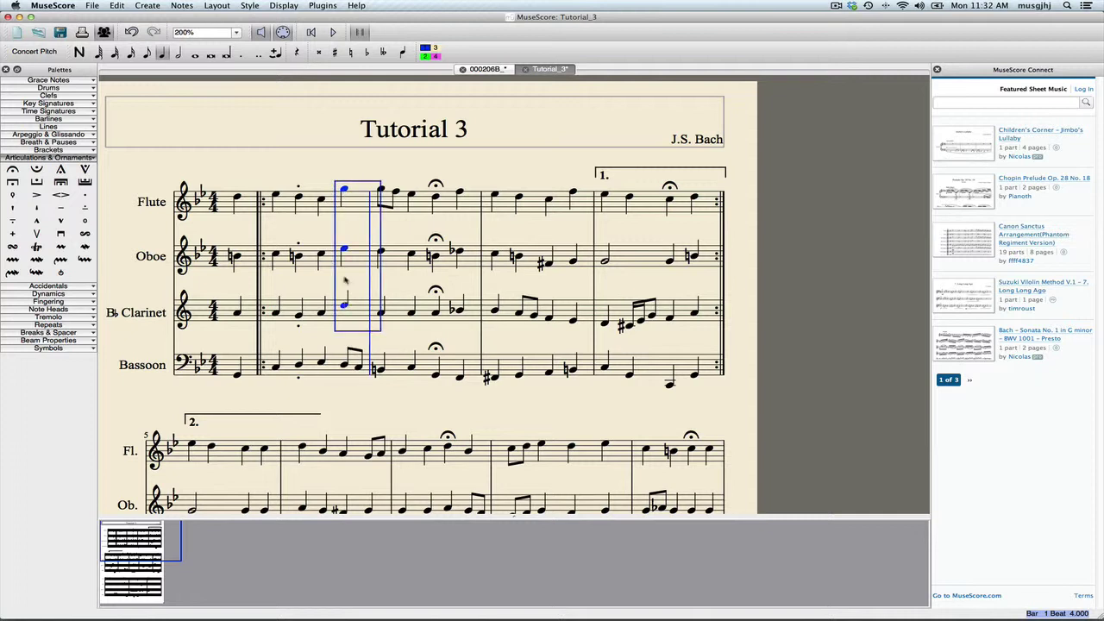
pyautogui.doubleClick(86, 200)
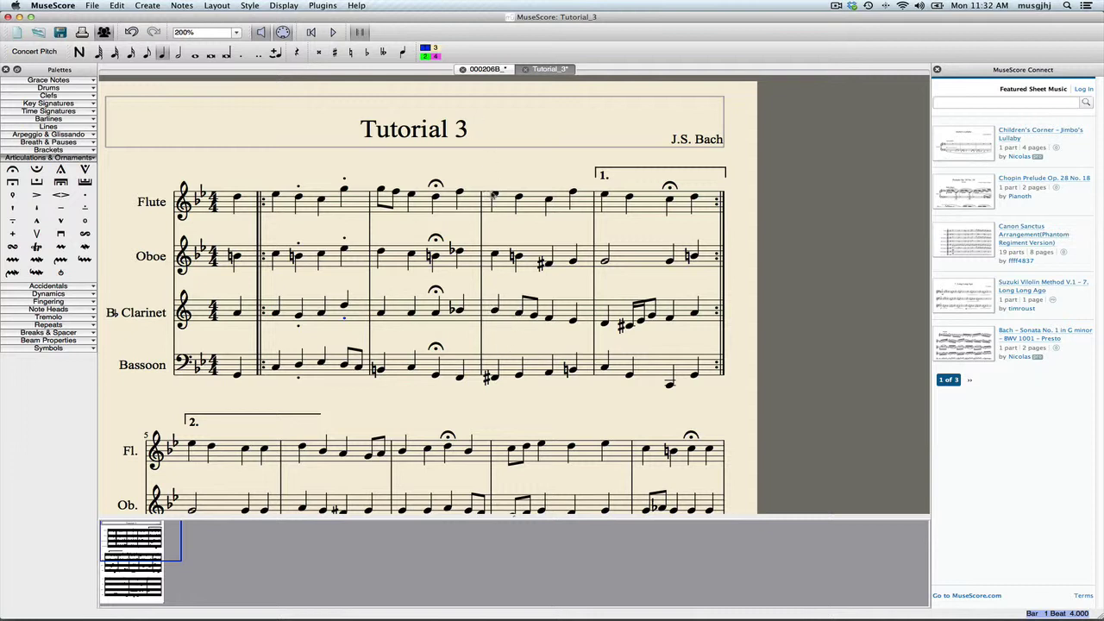
# Add staccato dots to the Flute and Oboe beat-2 notes of bar 4, then select the Bassoon's.
pyautogui.keyDown('shift'); pyautogui.click(516, 256); pyautogui.keyUp('shift')
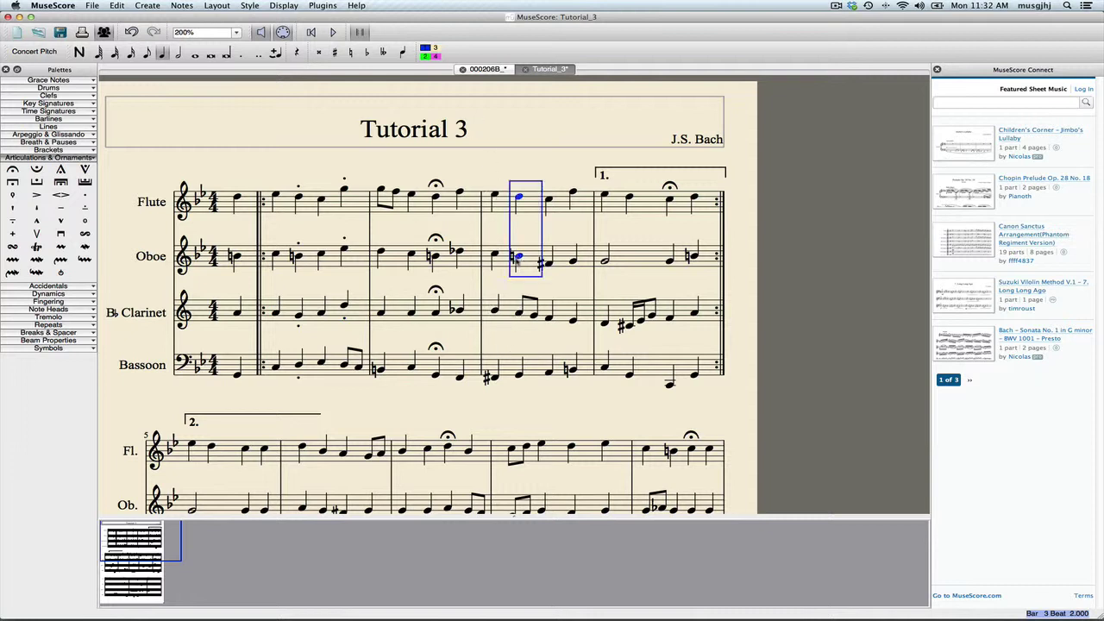
pyautogui.doubleClick(85, 197)
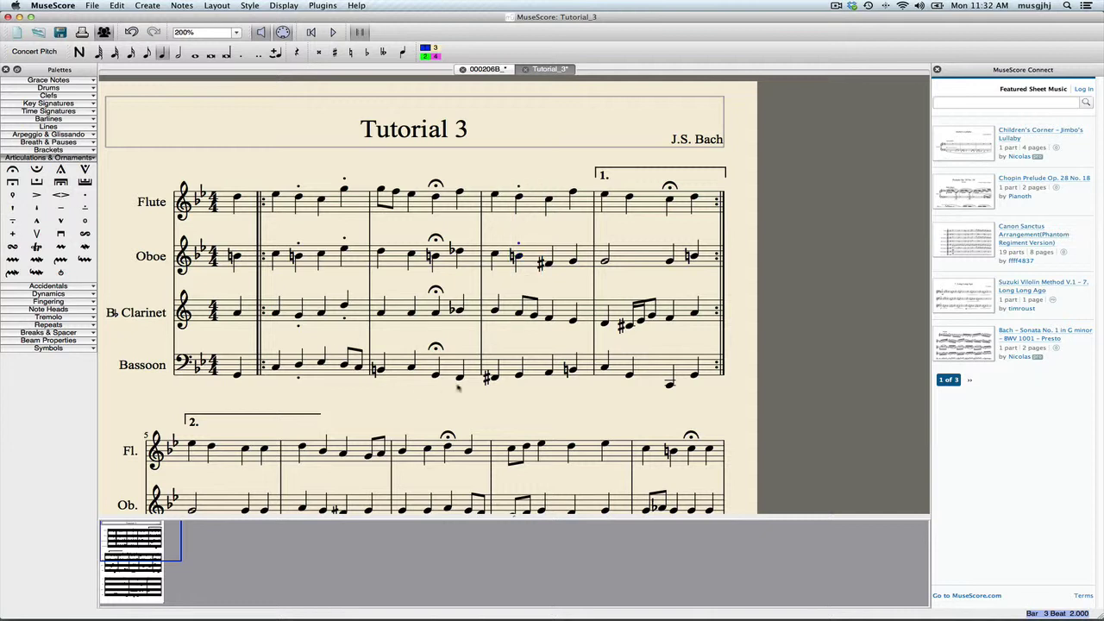
pyautogui.click(519, 376)
# Switch to the Dynamics palette and place mp under the first Flute, Oboe and Clarinet notes.
pyautogui.click(93, 158)
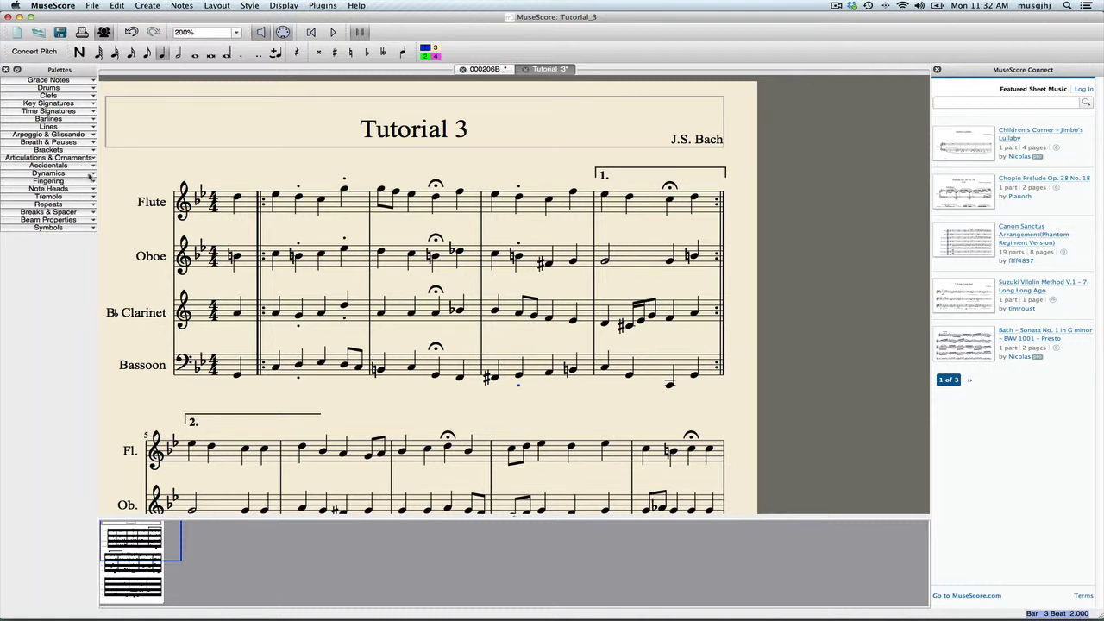
pyautogui.click(93, 174)
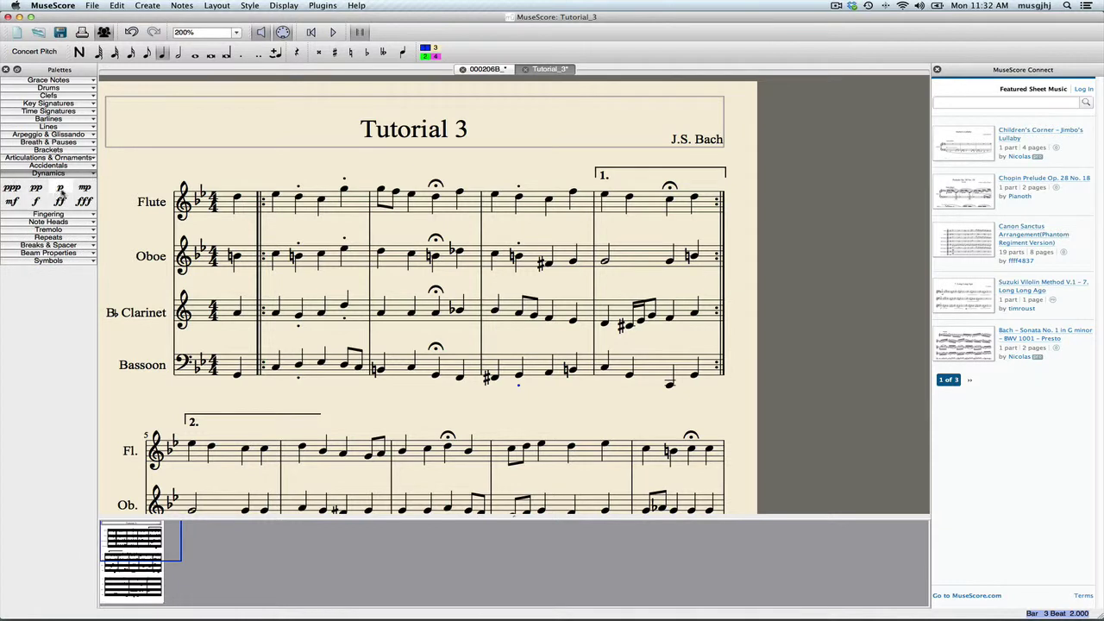
pyautogui.moveTo(84, 188); pyautogui.dragTo(229, 237)
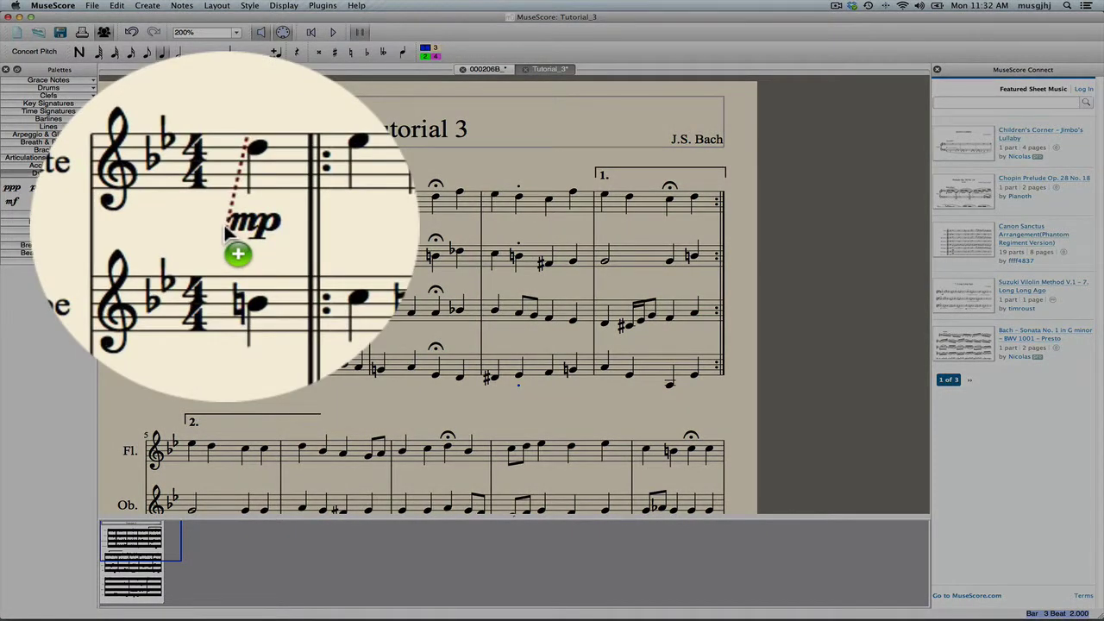
pyautogui.moveTo(230, 236); pyautogui.dragTo(231, 235)
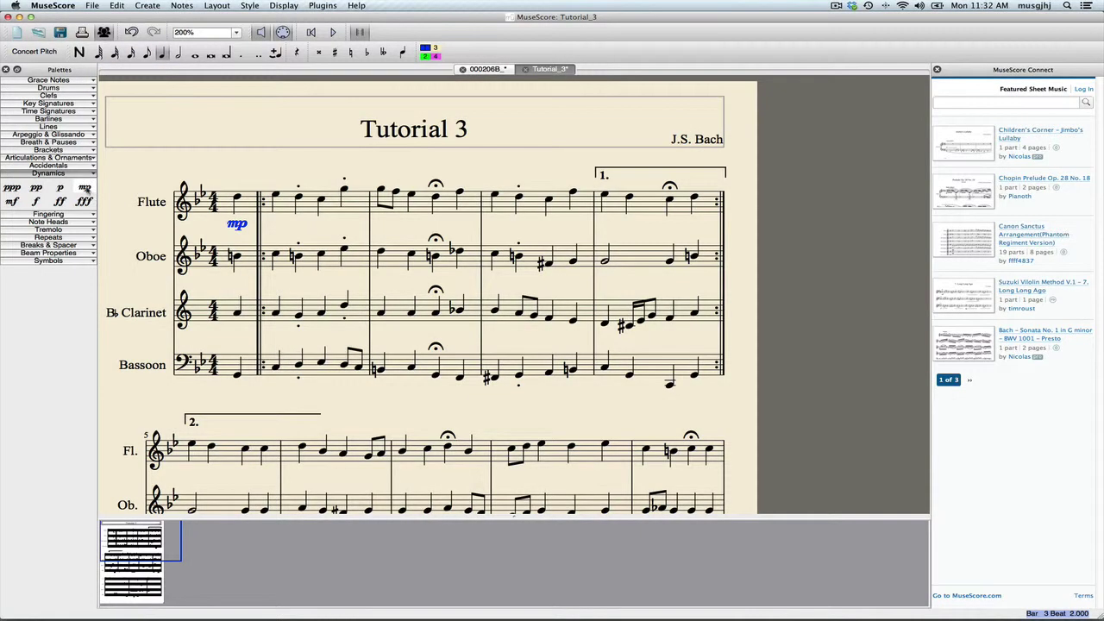
pyautogui.moveTo(86, 188); pyautogui.dragTo(235, 279)
pyautogui.moveTo(84, 188); pyautogui.dragTo(228, 335)
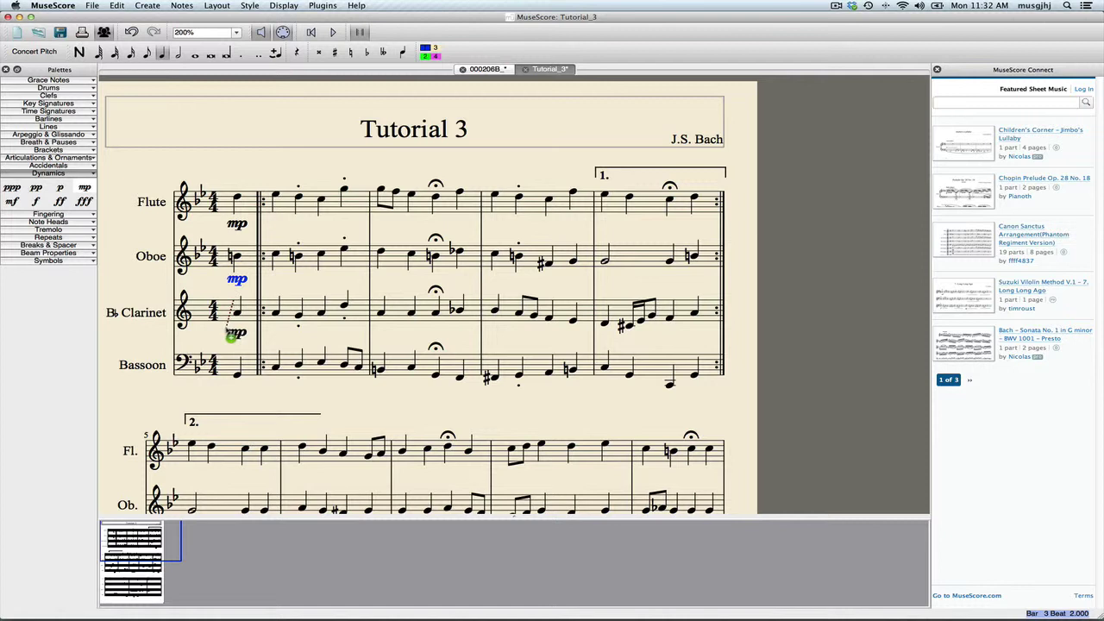
pyautogui.moveTo(86, 188); pyautogui.dragTo(231, 399)
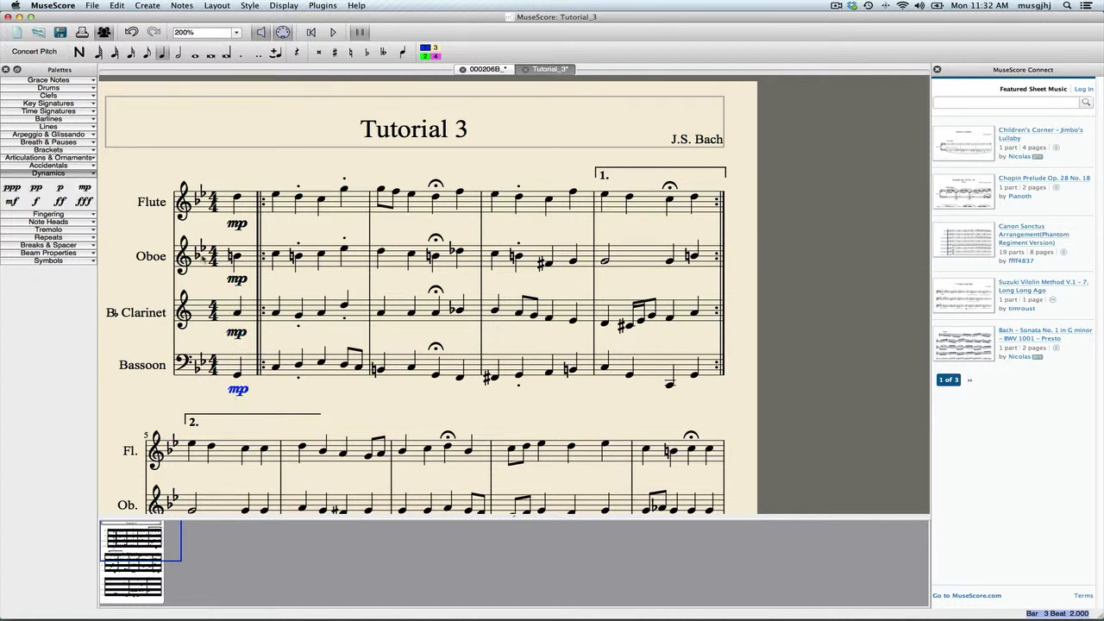
# Collapse the Dynamics palette.
pyautogui.scroll(-8, 459, 307)
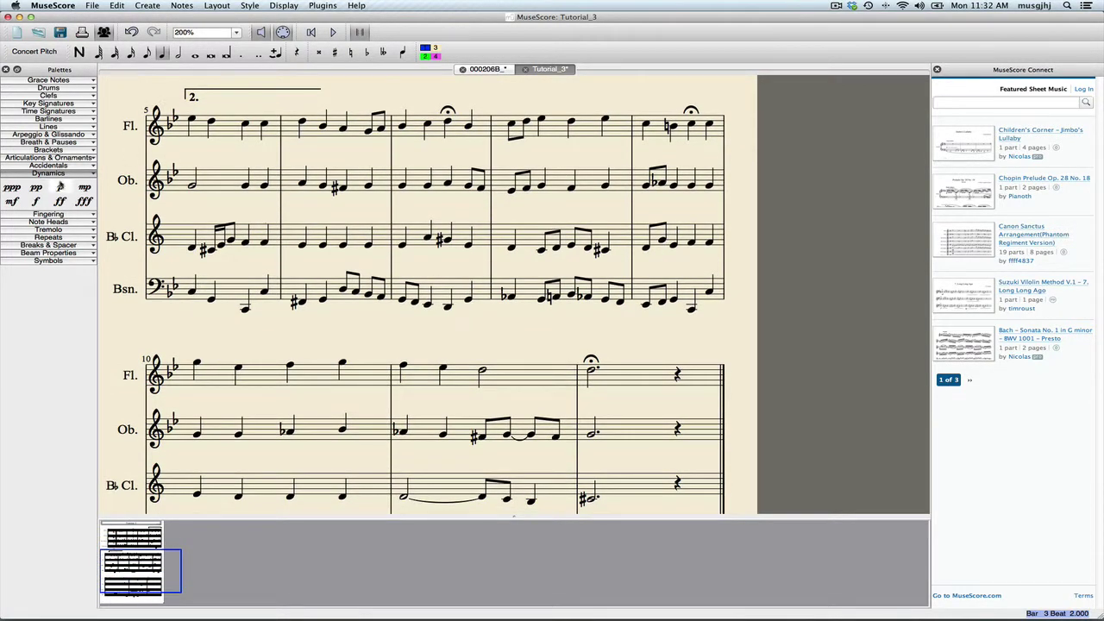
pyautogui.click(94, 175)
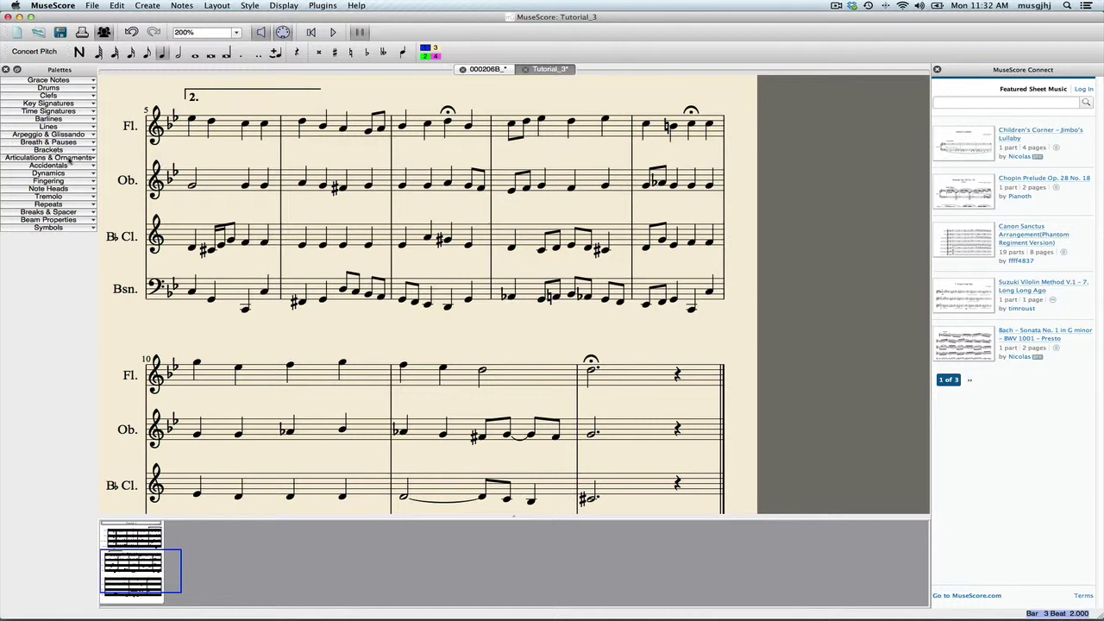
pyautogui.scroll(12, 426, 295)
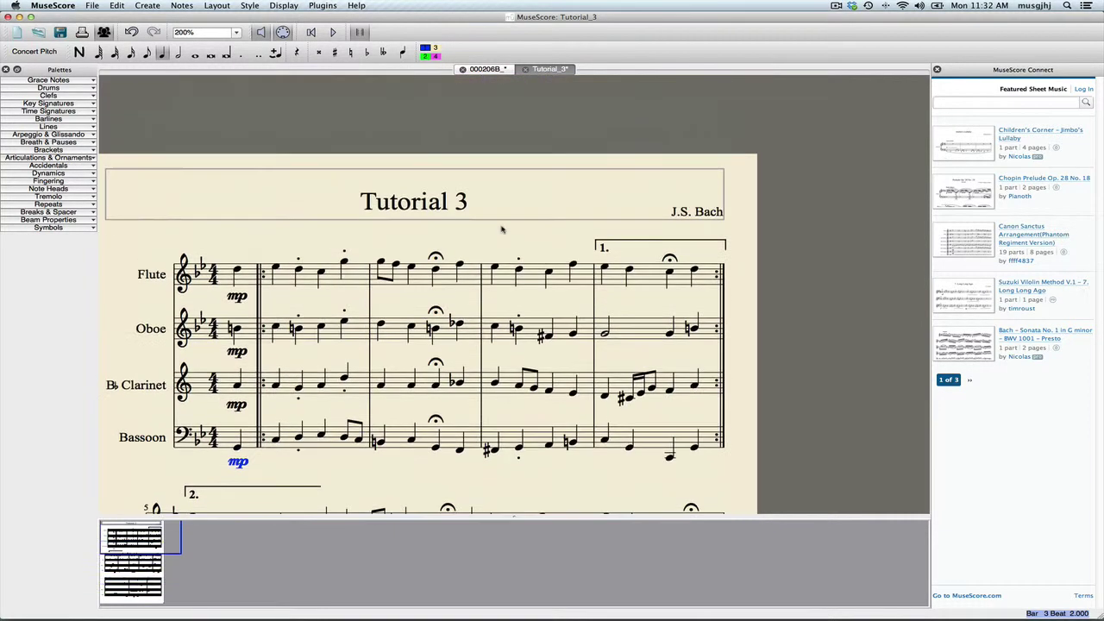
pyautogui.scroll(-1, 378, 343)
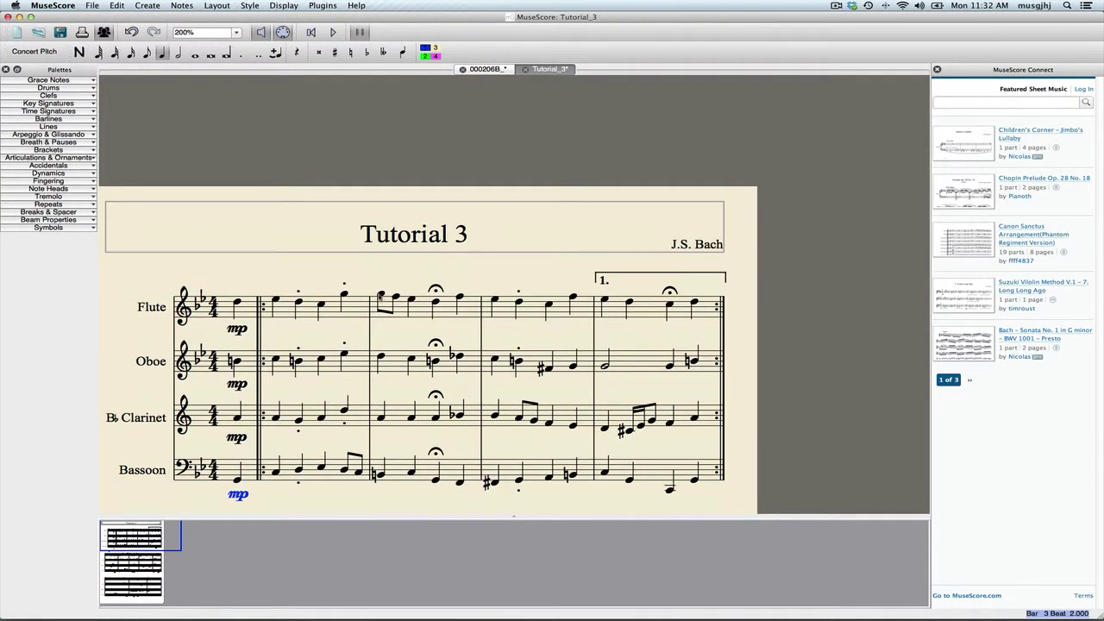
# Adjust the slurs over the Bassoon eighth notes in bar 1 and Clarinet eighth notes in bar 3.
pyautogui.click(345, 471)
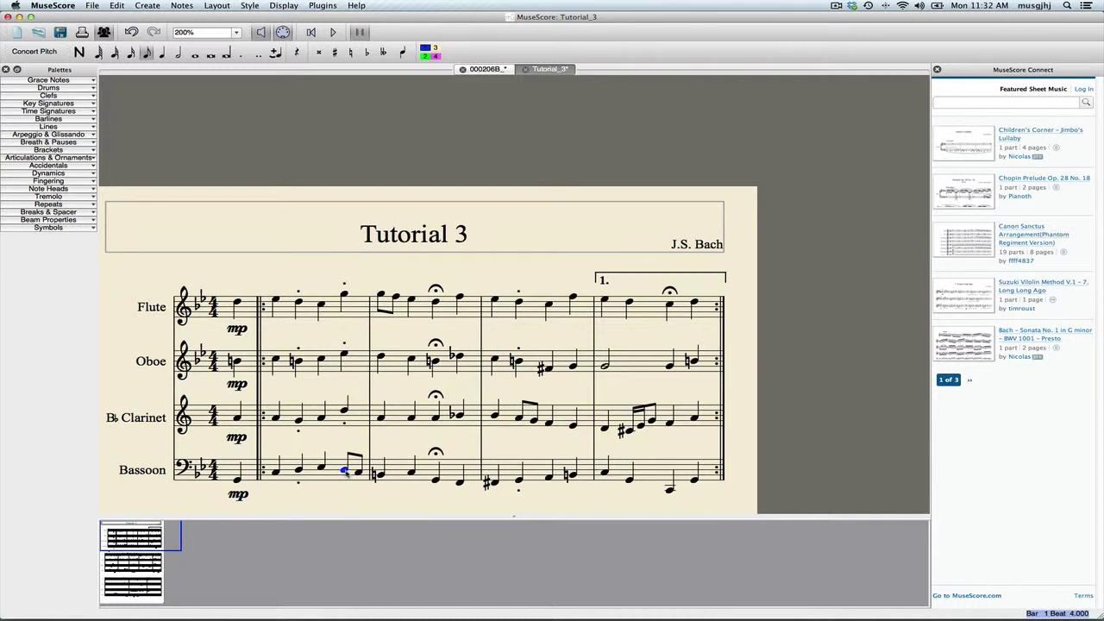
pyautogui.doubleClick(344, 471)
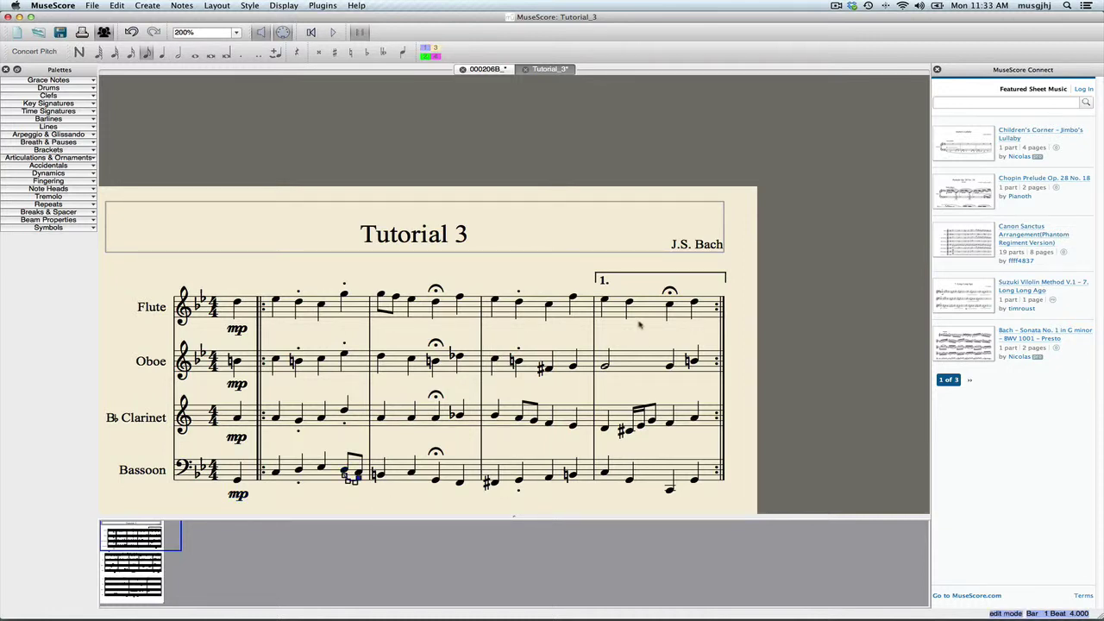
pyautogui.press('Escape')
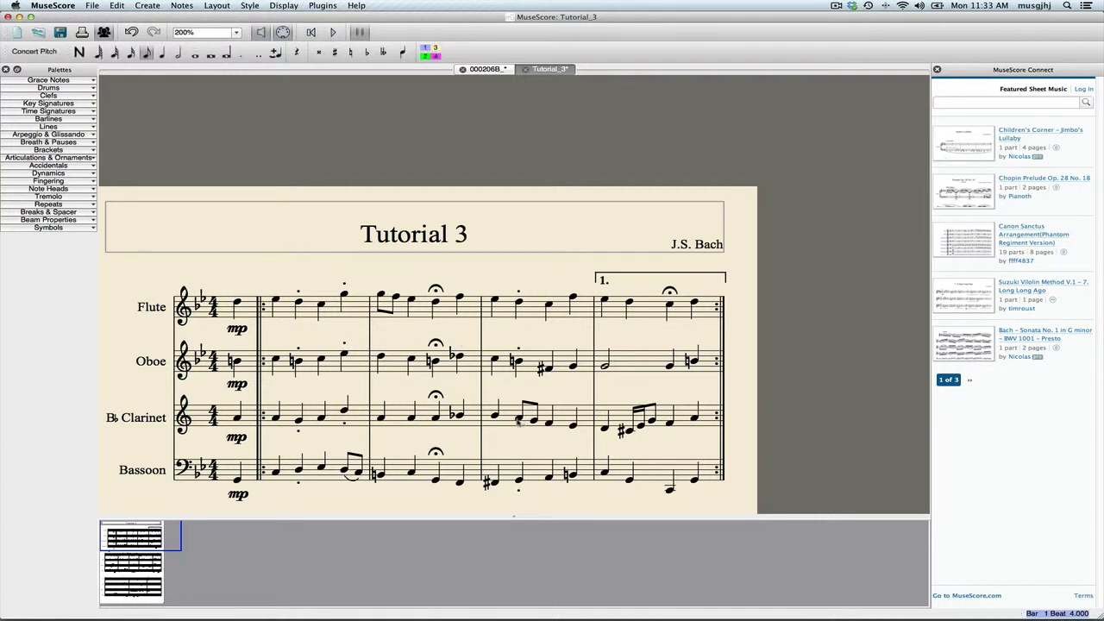
pyautogui.doubleClick(520, 420)
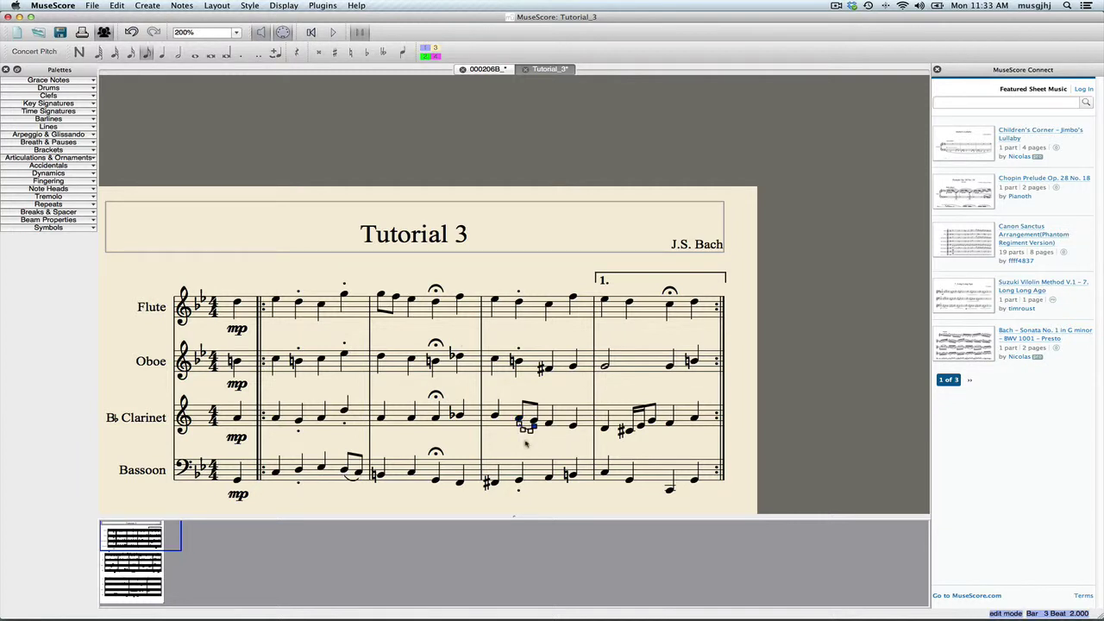
pyautogui.press('Escape')
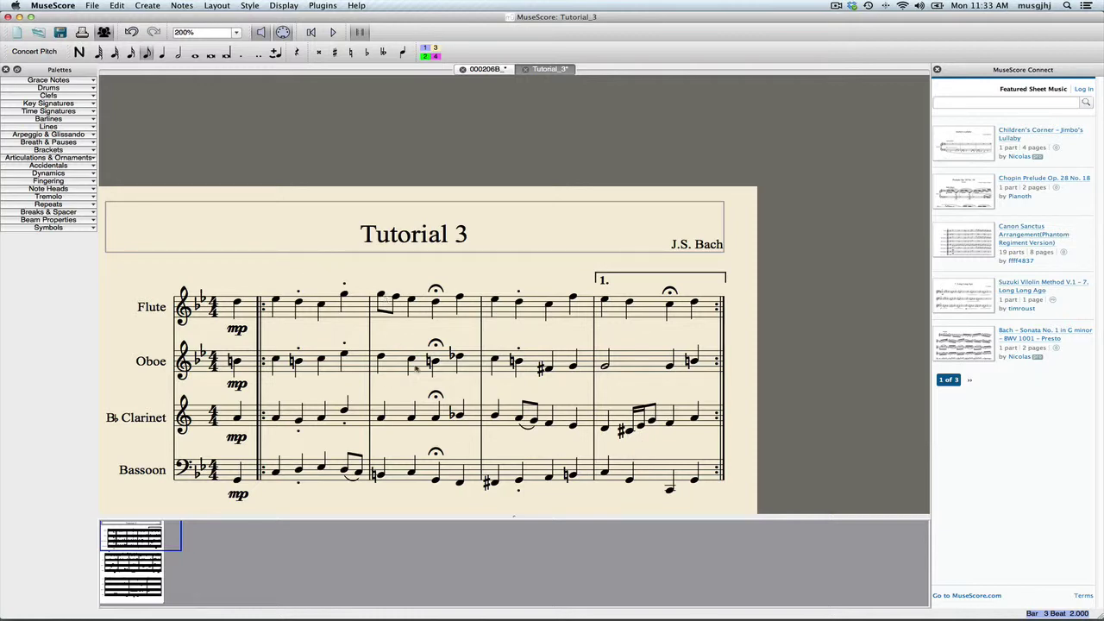
# Start a slur on the first flute note of bar 10.
pyautogui.click(366, 270)
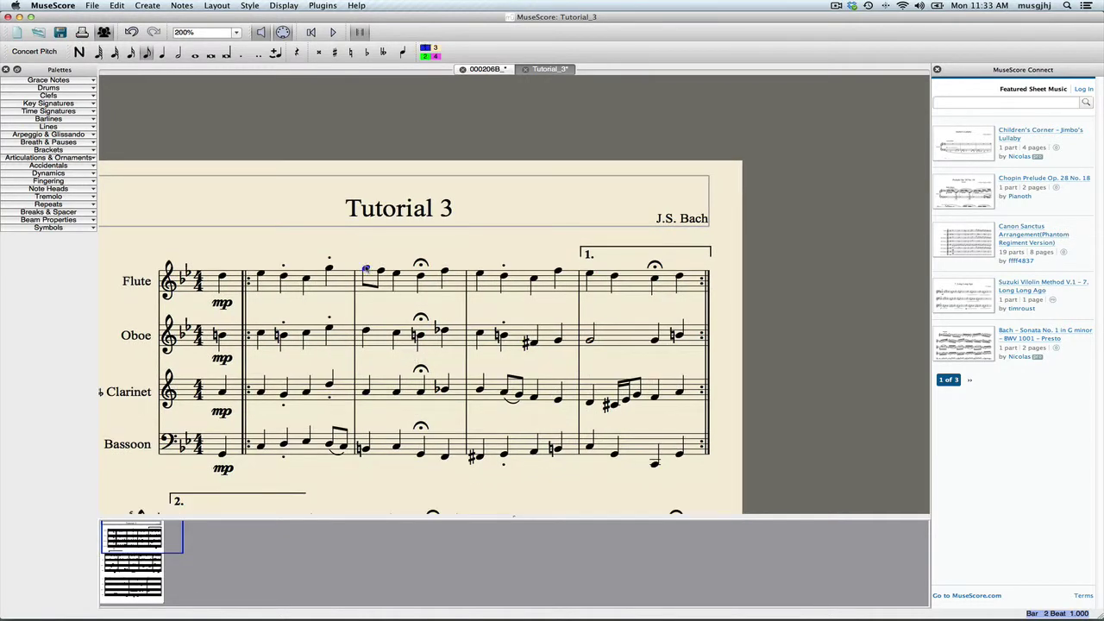
pyautogui.doubleClick(366, 269)
pyautogui.scroll(-10, 411, 342)
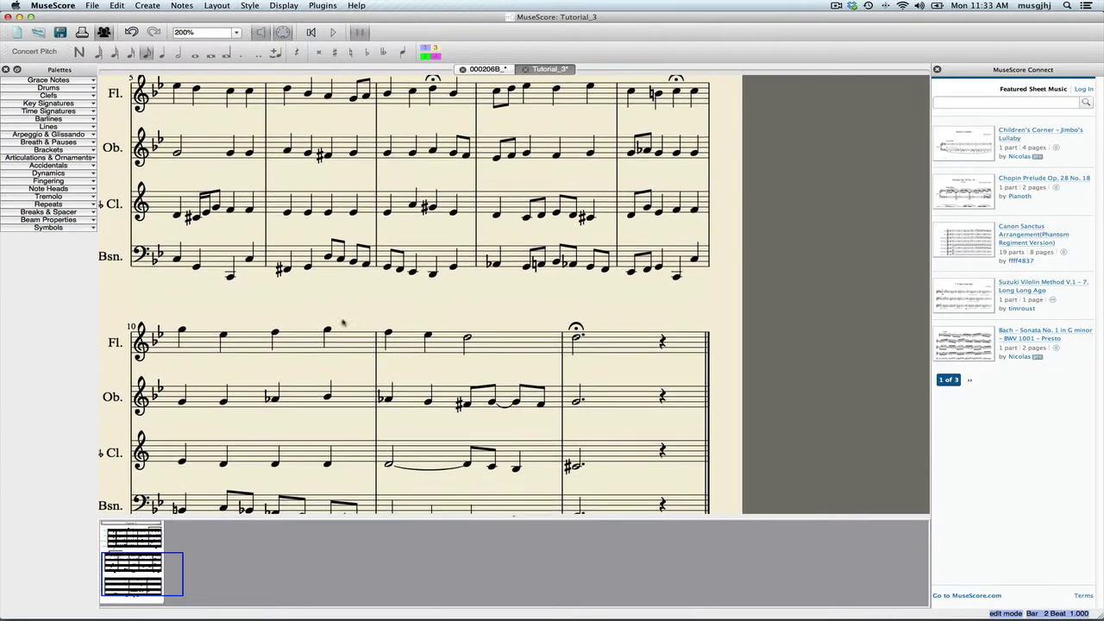
pyautogui.click(181, 331)
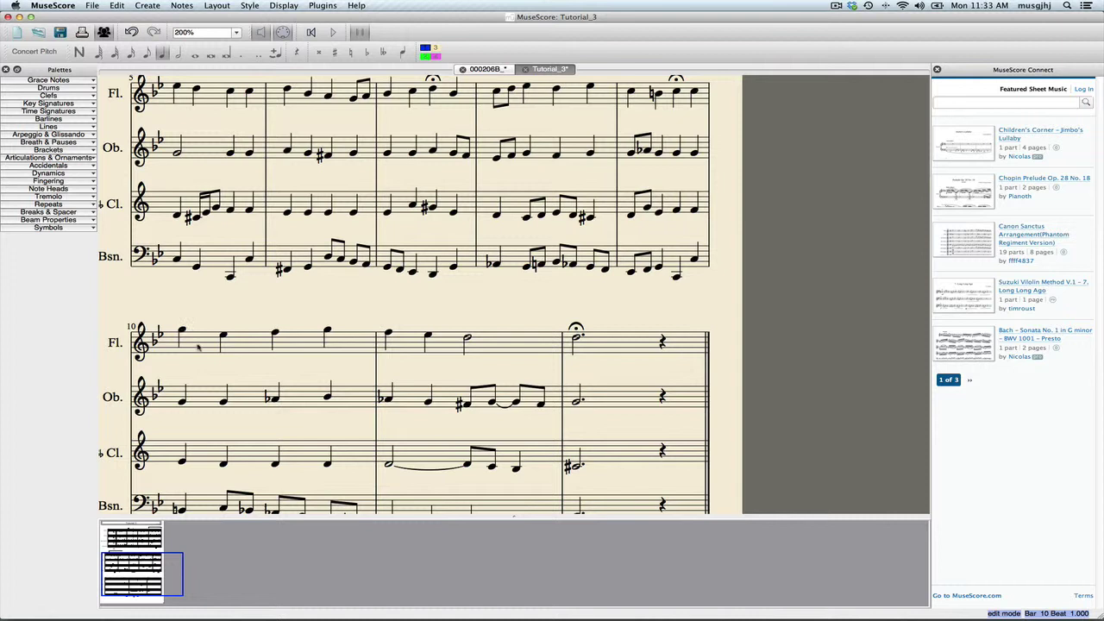
pyautogui.press('Escape')
pyautogui.press('s')
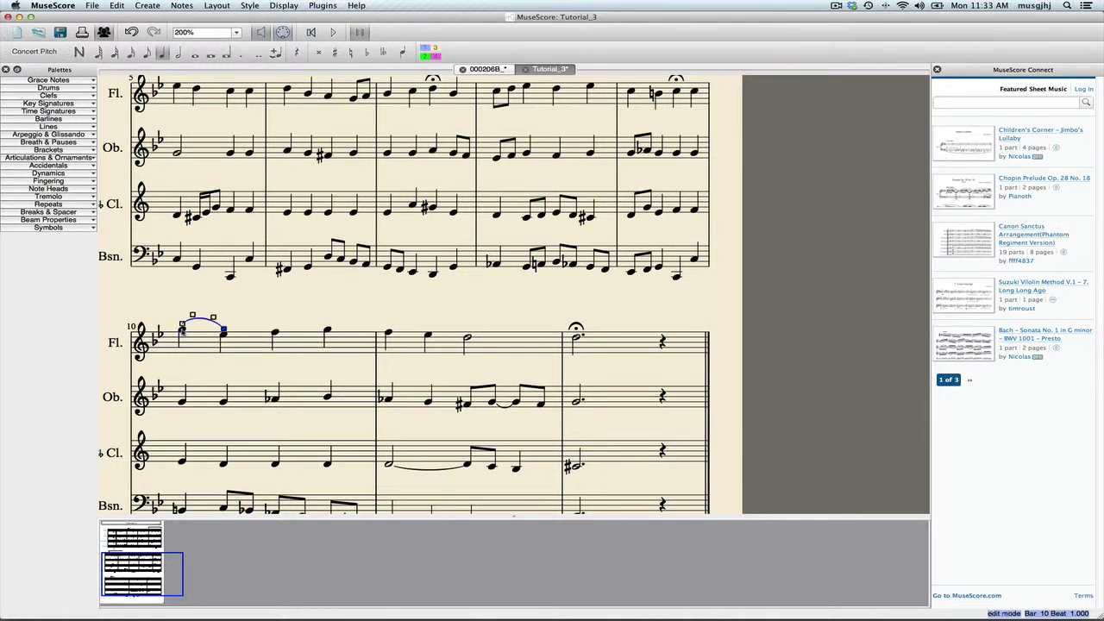
# Extend the flute slur to the bar 12 fermata note and smooth its arc.
pyautogui.moveTo(227, 334); pyautogui.dragTo(564, 334)
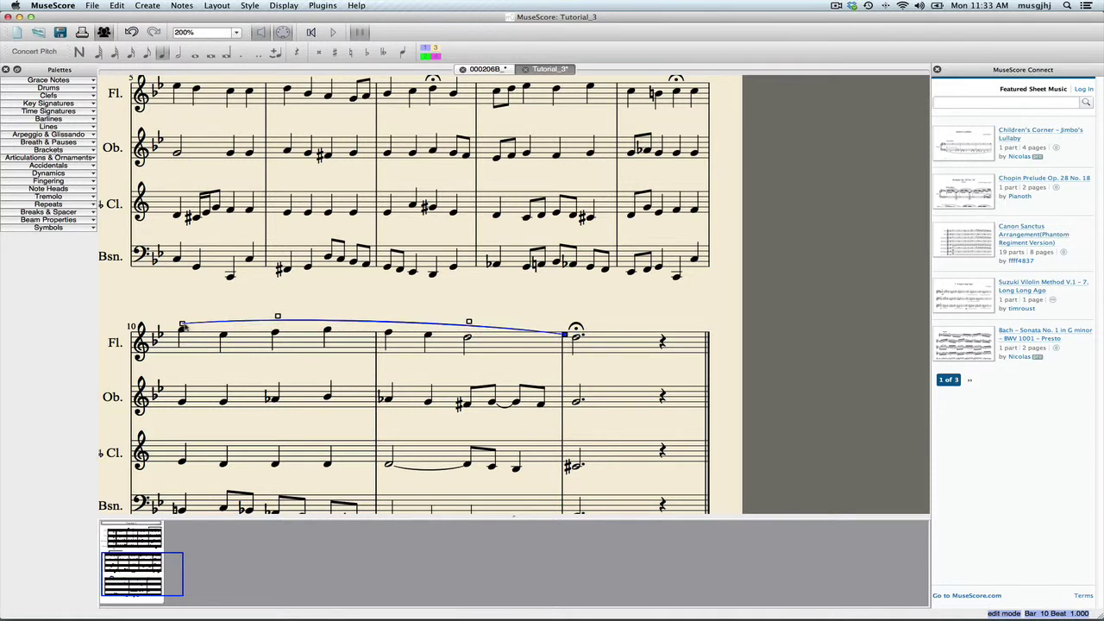
pyautogui.moveTo(182, 324); pyautogui.dragTo(191, 325)
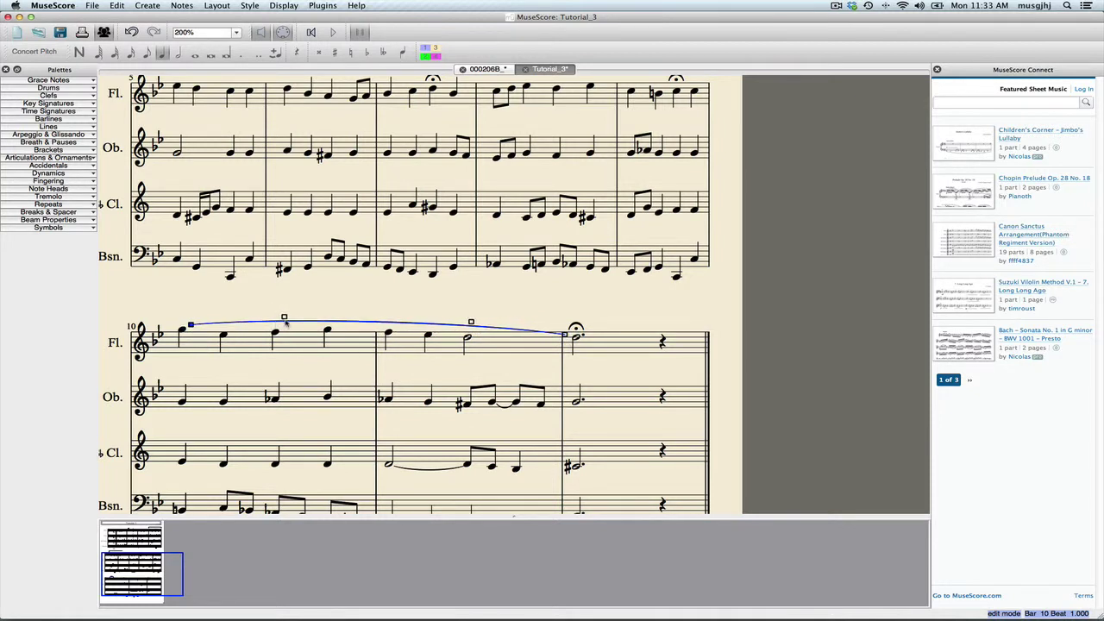
pyautogui.moveTo(284, 317)
pyautogui.mouseDown()
pyautogui.moveTo(287, 293)
pyautogui.moveTo(293, 310)
pyautogui.mouseUp()
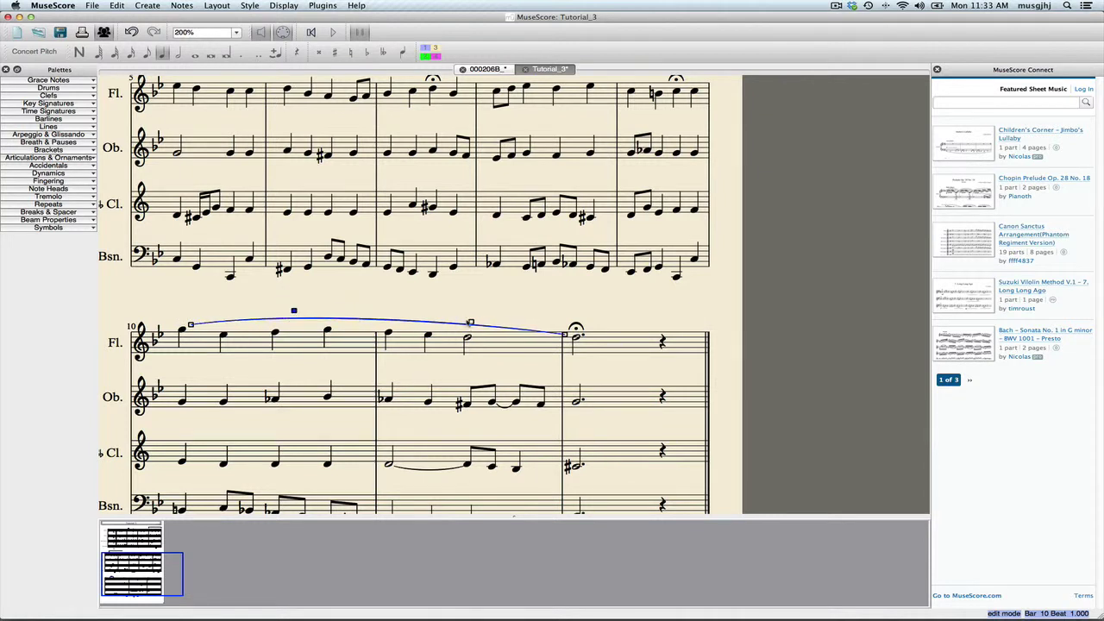
pyautogui.moveTo(471, 323); pyautogui.dragTo(472, 313)
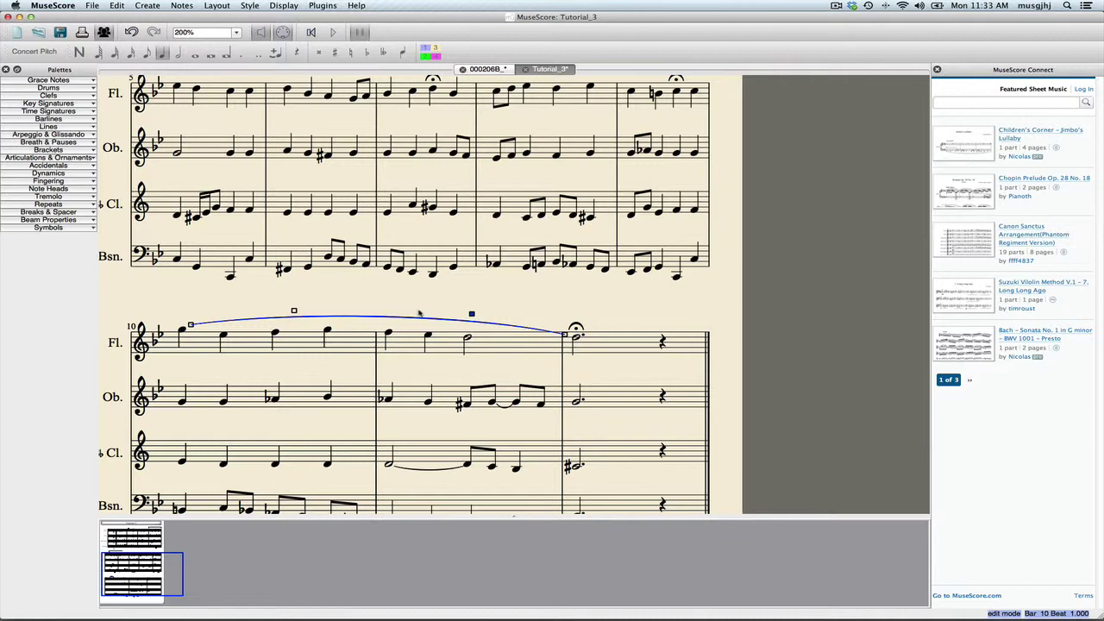
# Scroll the score back up and left to view the last system.
pyautogui.scroll(10, 420, 313)
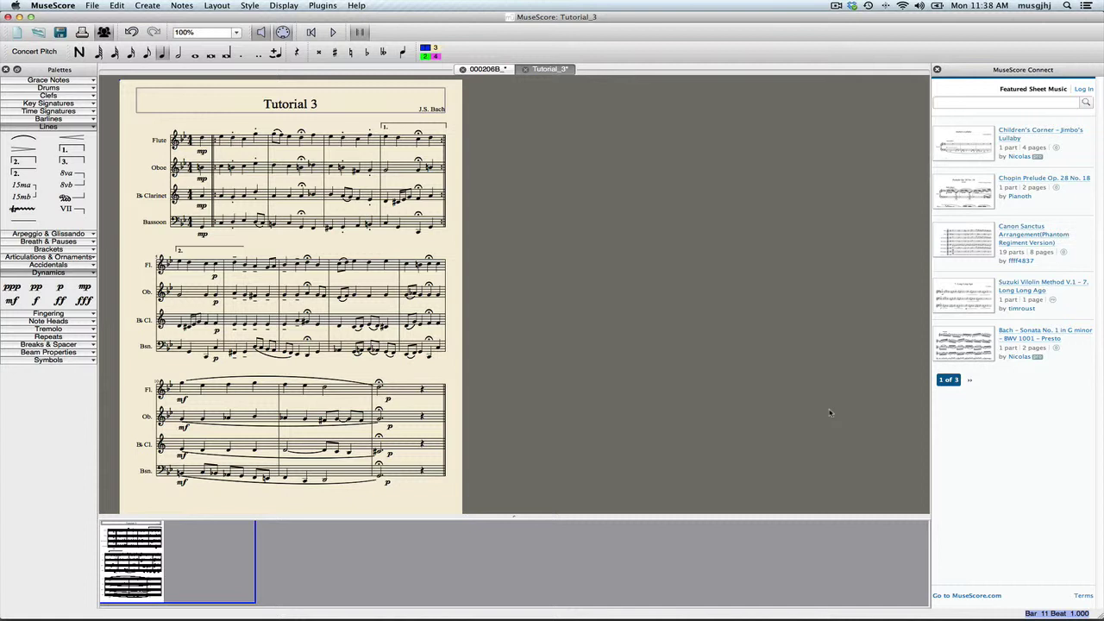
pyautogui.hscroll(-3, 829, 413)
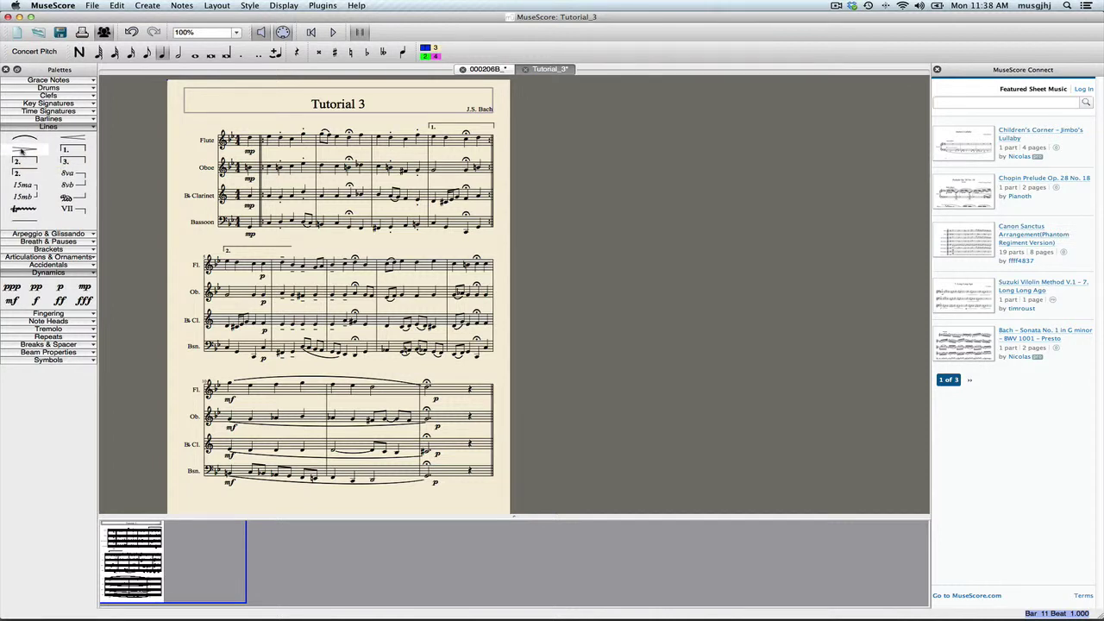
# Drag decrescendo hairpins onto bar 11 of the Flute, Oboe and Clarinet staves.
pyautogui.moveTo(23, 150)
pyautogui.mouseDown()
pyautogui.moveTo(264, 333)
pyautogui.moveTo(337, 404)
pyautogui.mouseUp()
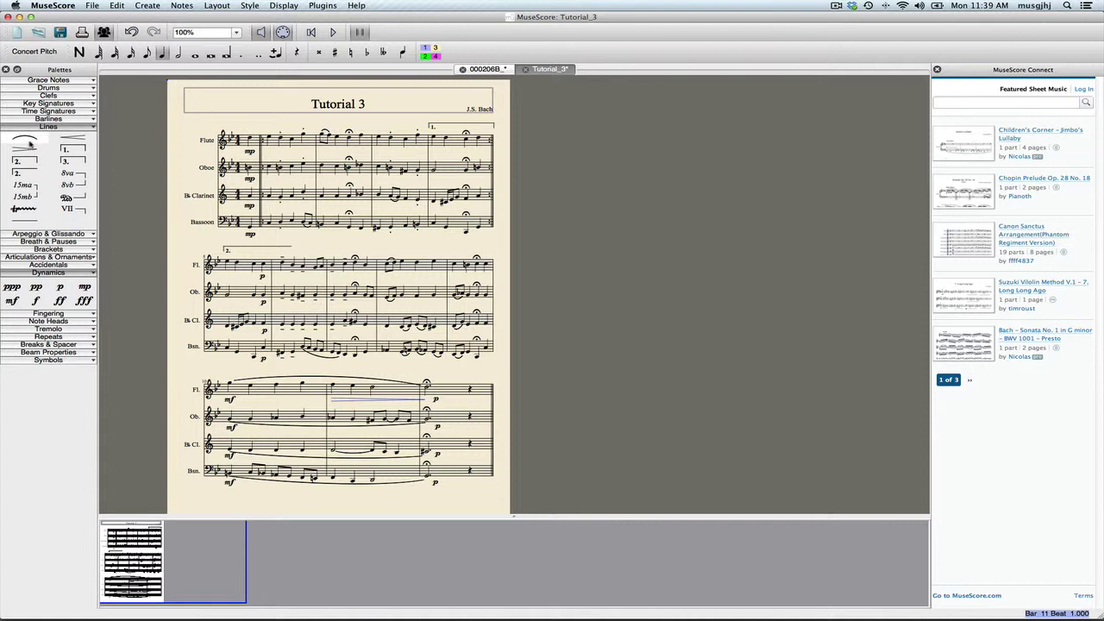
pyautogui.moveTo(24, 149)
pyautogui.mouseDown()
pyautogui.moveTo(357, 446)
pyautogui.moveTo(336, 437)
pyautogui.mouseUp()
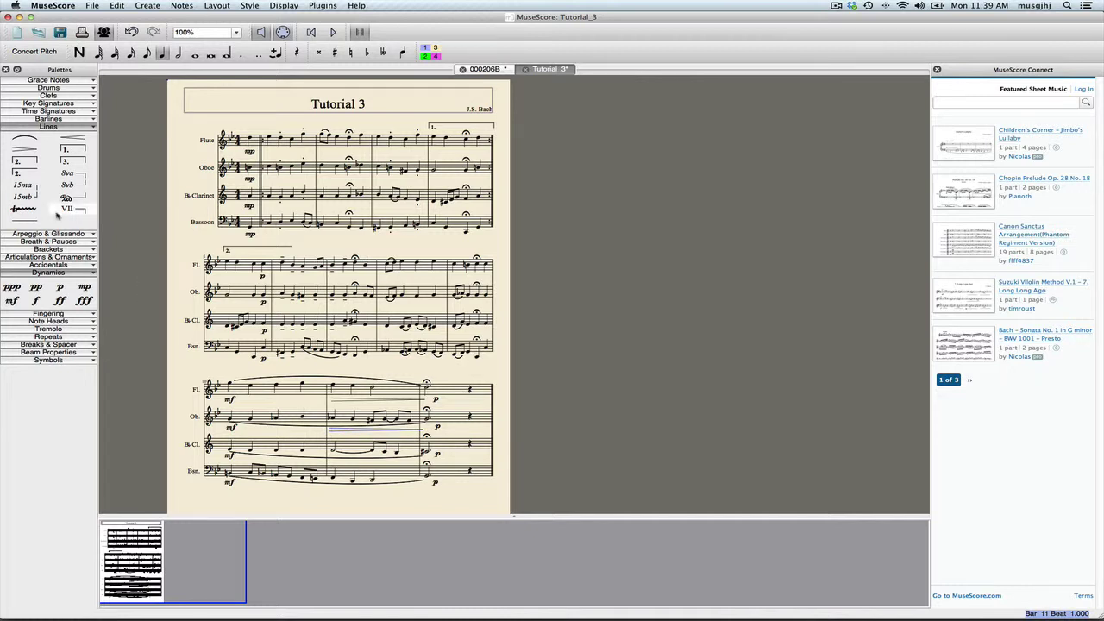
pyautogui.moveTo(26, 151)
pyautogui.mouseDown()
pyautogui.moveTo(387, 480)
pyautogui.moveTo(333, 466)
pyautogui.mouseUp()
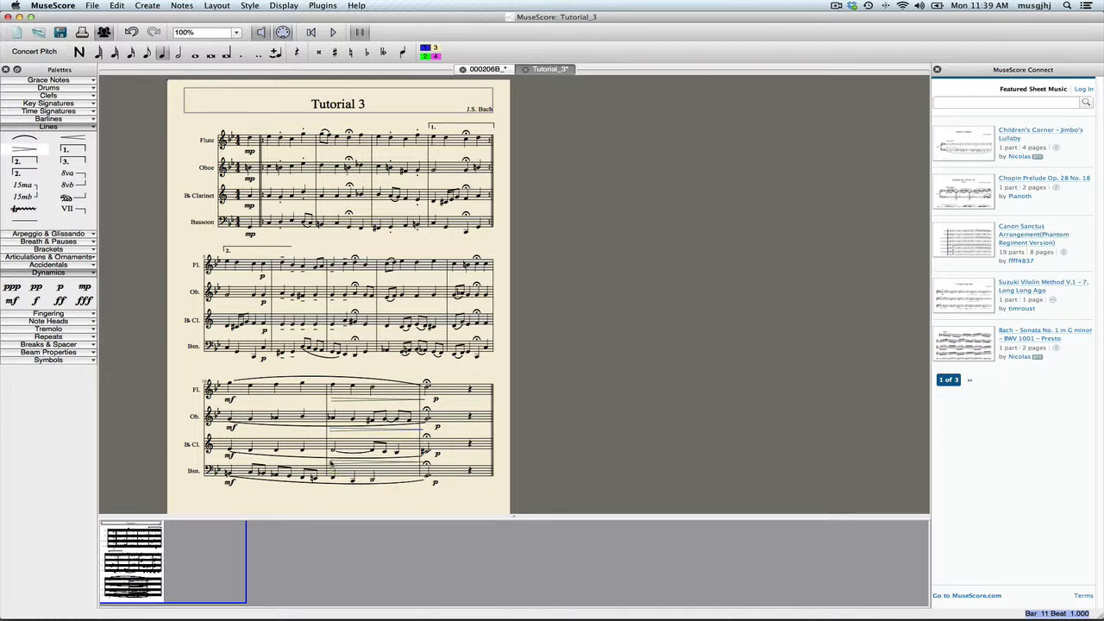
pyautogui.click(382, 464)
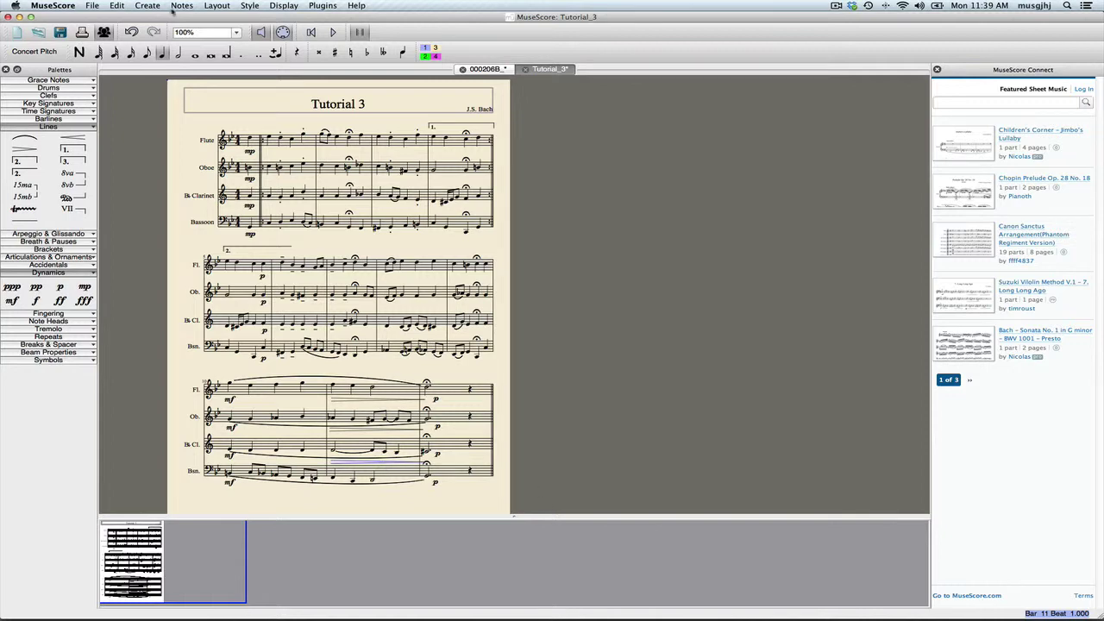
pyautogui.click(235, 32)
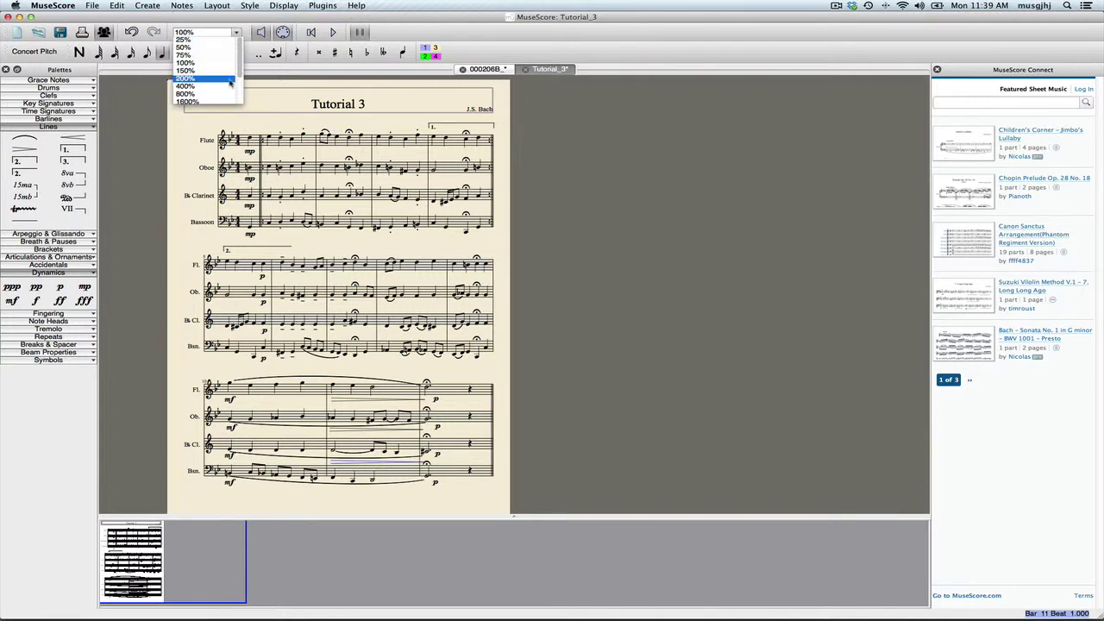
# Zoom to 200% and reshape the Clarinet hairpin to sit closer to the staff.
pyautogui.click(231, 78)
pyautogui.scroll(-10, 706, 440)
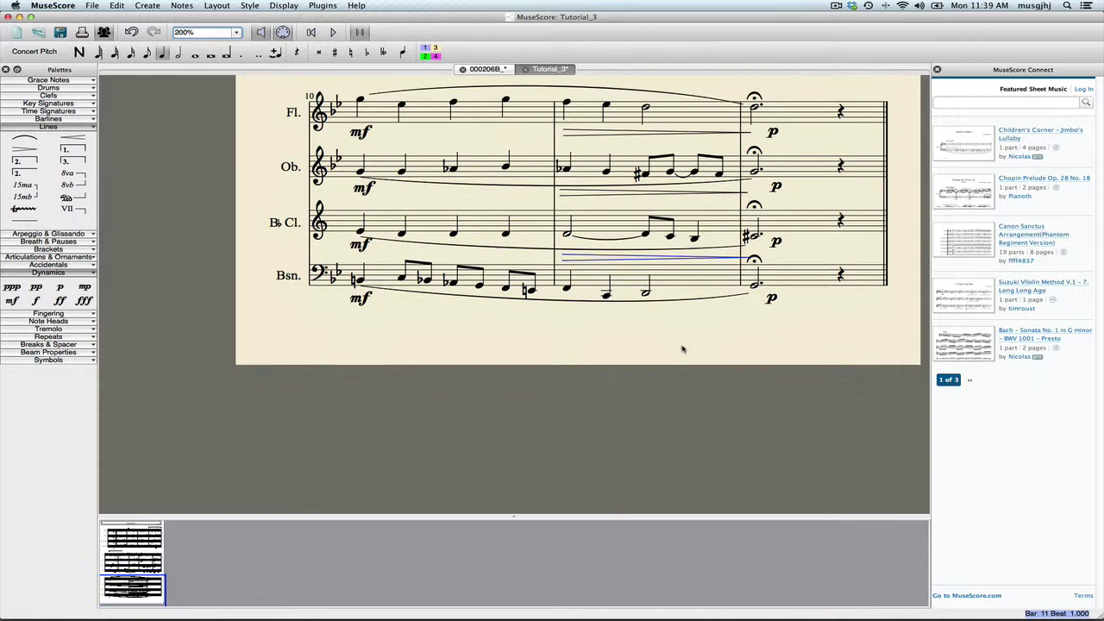
pyautogui.moveTo(665, 251); pyautogui.dragTo(663, 250)
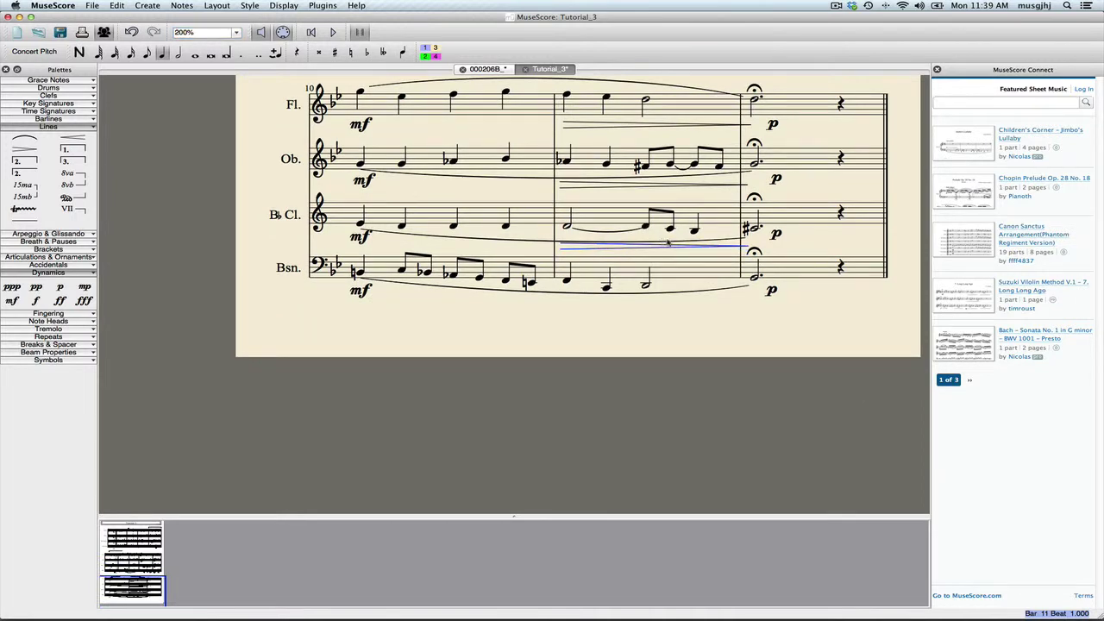
pyautogui.doubleClick(664, 248)
pyautogui.moveTo(650, 247); pyautogui.dragTo(649, 243)
pyautogui.moveTo(456, 241); pyautogui.dragTo(459, 238)
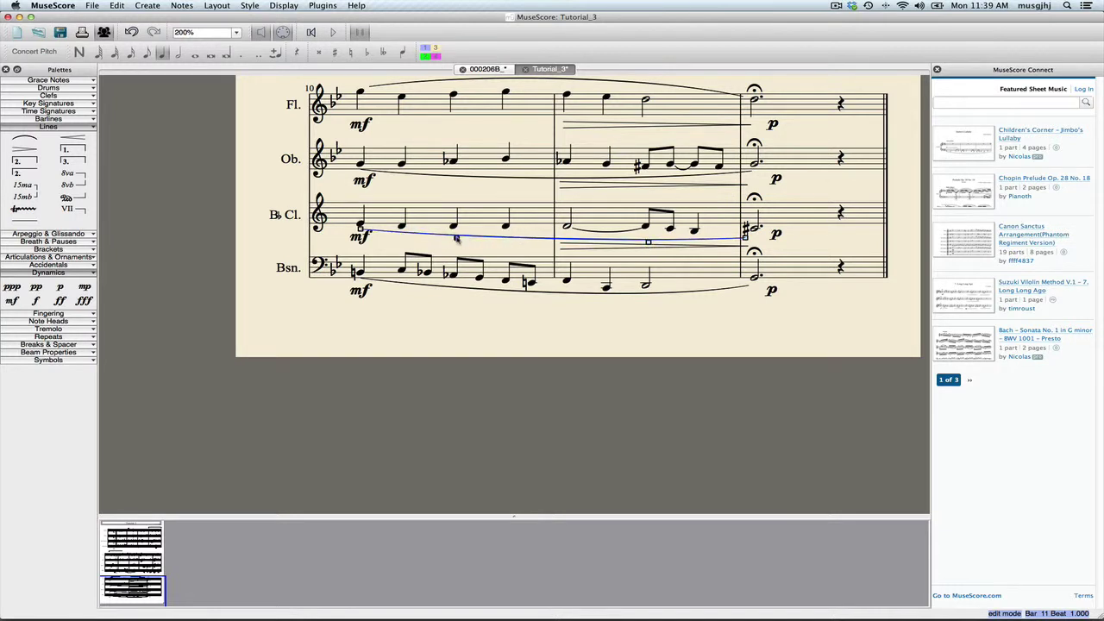
pyautogui.click(365, 229)
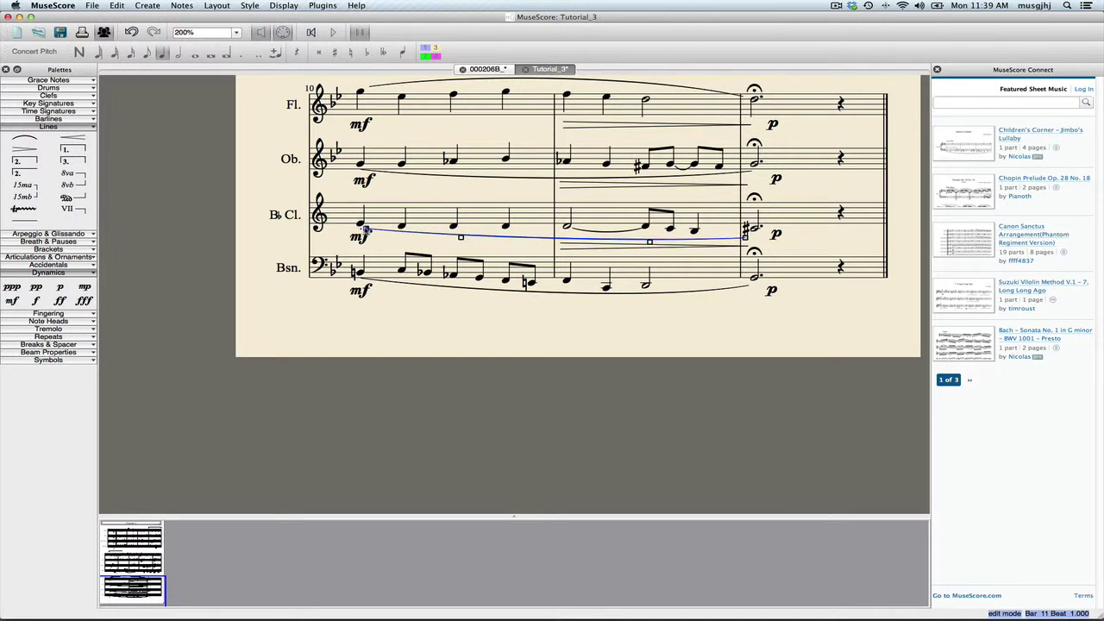
pyautogui.moveTo(458, 238); pyautogui.dragTo(458, 241)
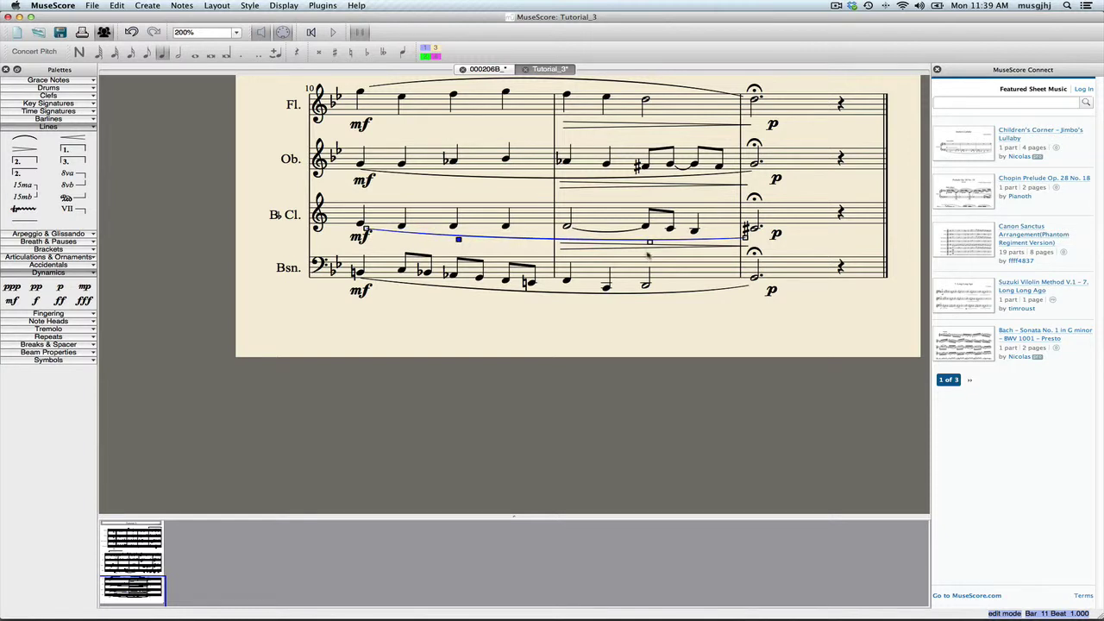
pyautogui.press('Escape')
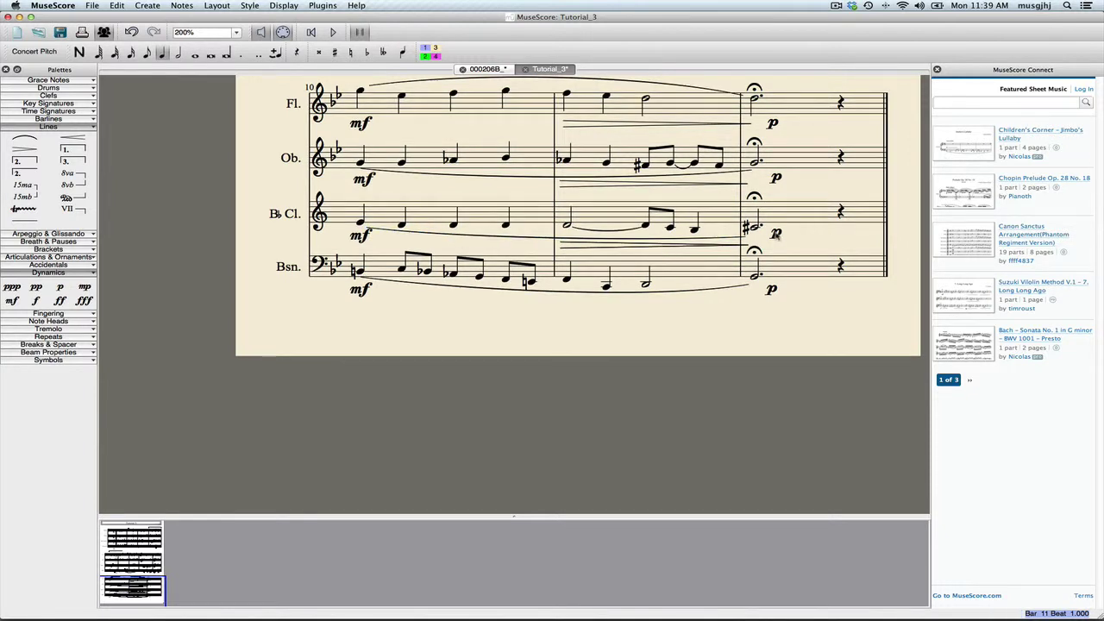
# Lower the Clarinet p slightly and add a decrescendo hairpin under the Bassoon in bar 11.
pyautogui.moveTo(776, 233); pyautogui.dragTo(775, 241)
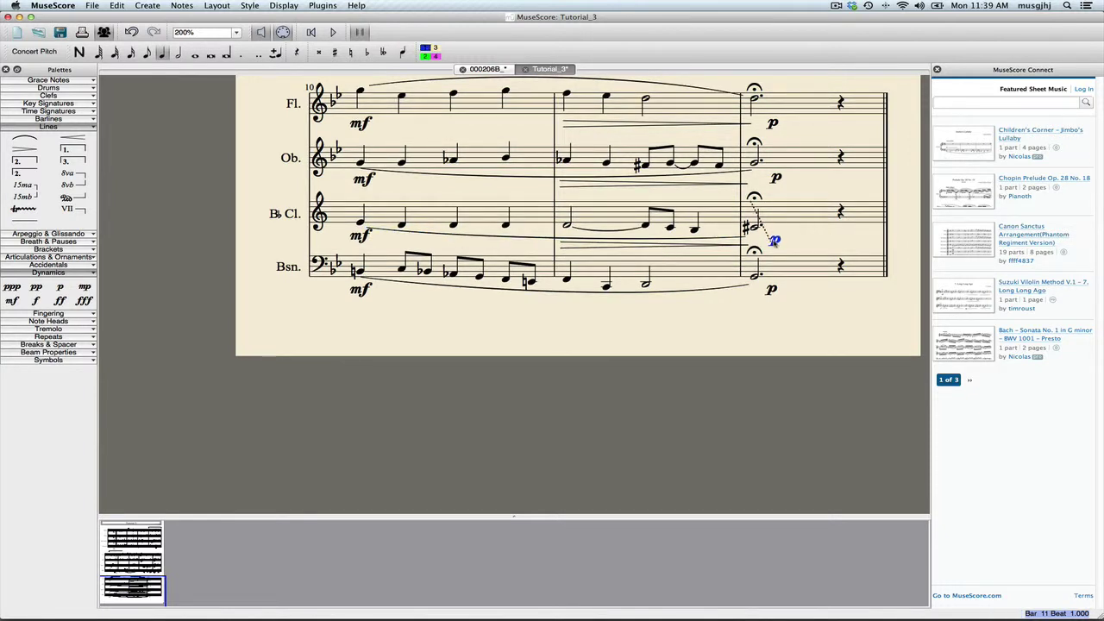
pyautogui.click(702, 245)
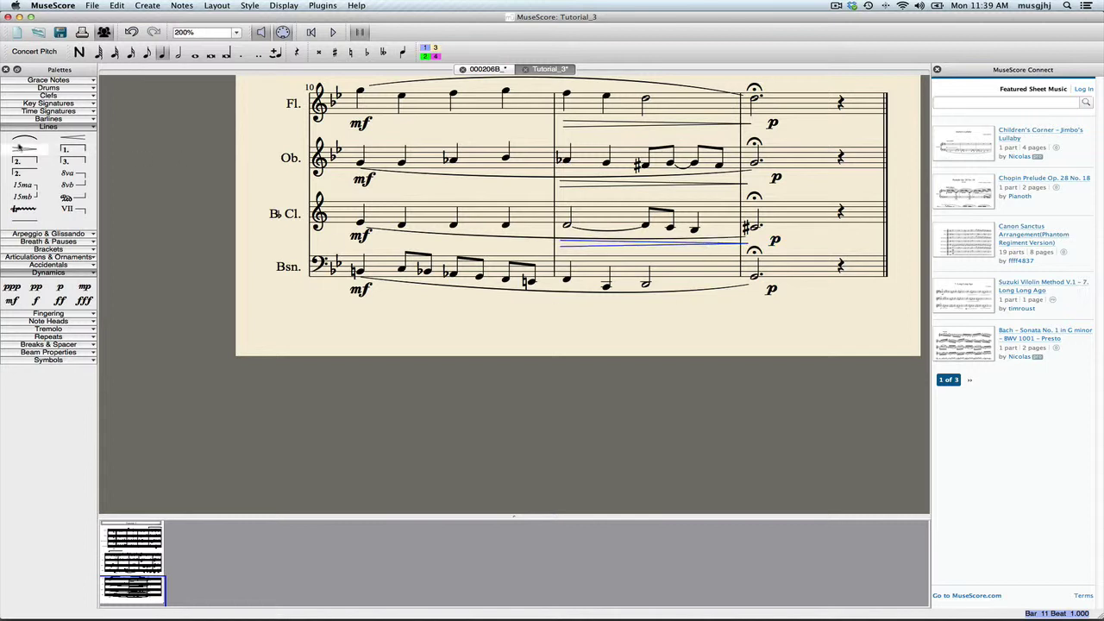
pyautogui.moveTo(17, 146); pyautogui.dragTo(570, 307)
pyautogui.moveTo(653, 312); pyautogui.dragTo(657, 299)
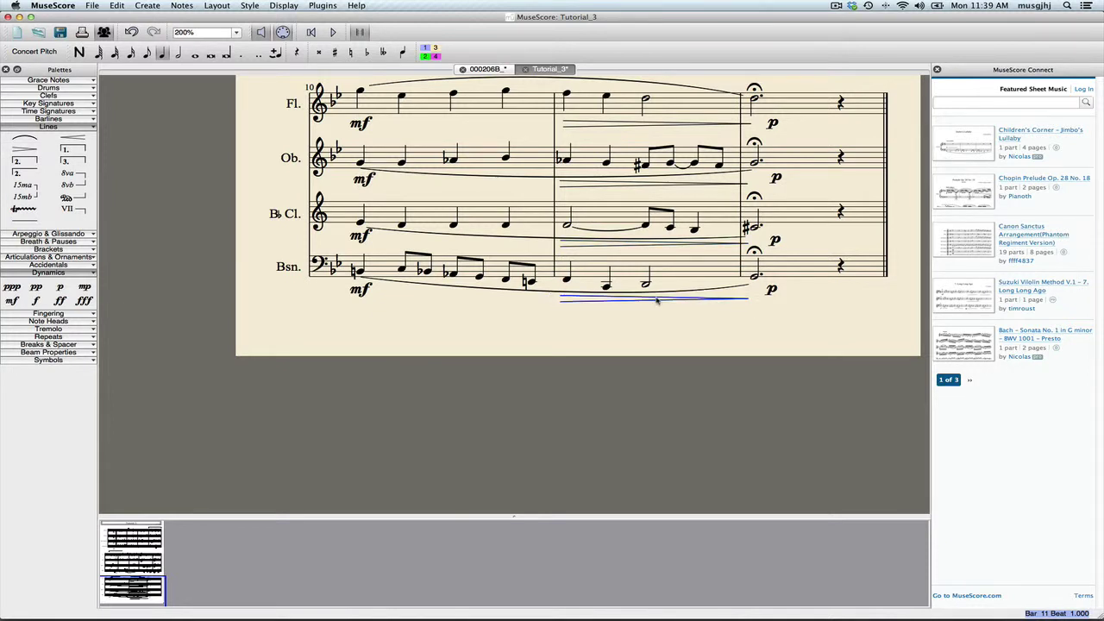
# Lower the Bassoon, Clarinet and Oboe p dynamics slightly so they line up.
pyautogui.click(771, 291)
pyautogui.moveTo(770, 292); pyautogui.dragTo(772, 298)
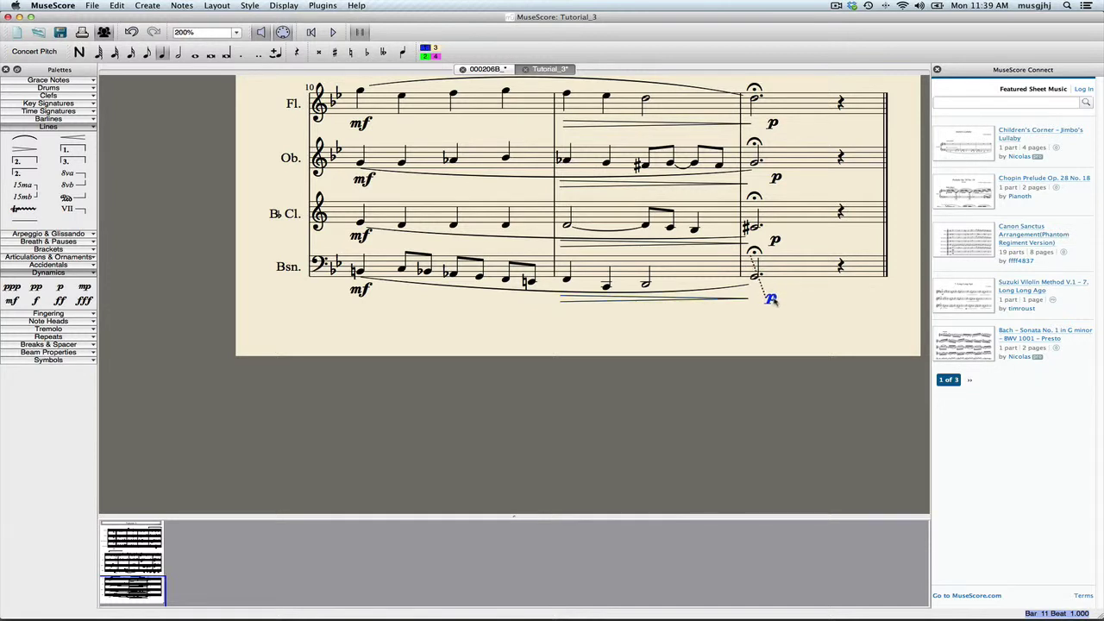
pyautogui.click(775, 240)
pyautogui.moveTo(775, 240); pyautogui.dragTo(774, 244)
pyautogui.click(775, 177)
pyautogui.moveTo(775, 178); pyautogui.dragTo(775, 182)
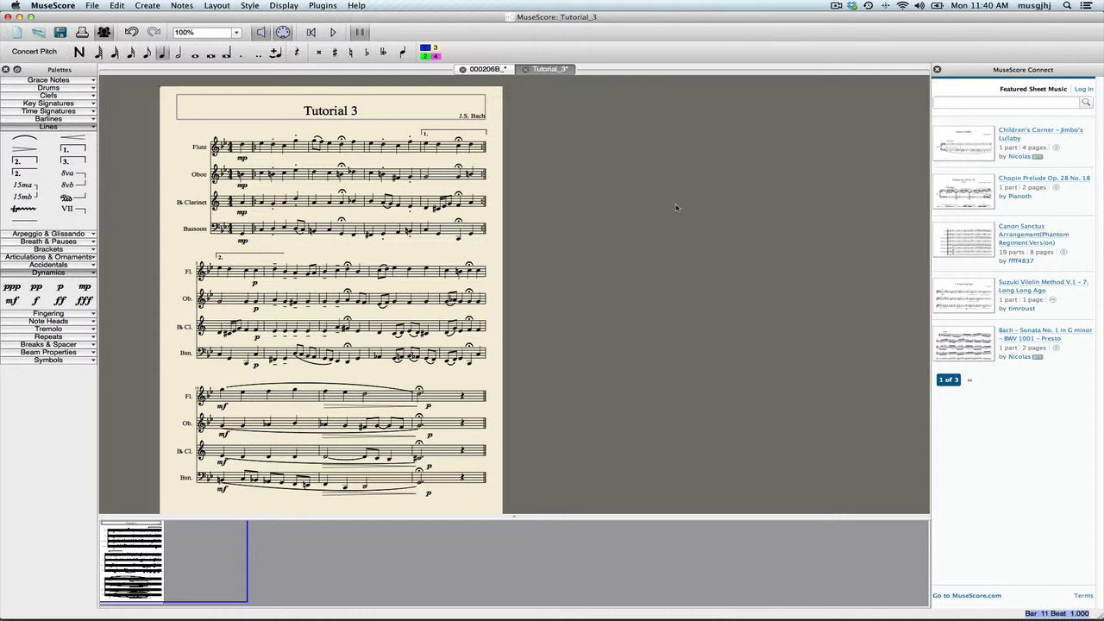
# Select the first Flute note for the tempo marking.
pyautogui.hscroll(-5, 676, 207)
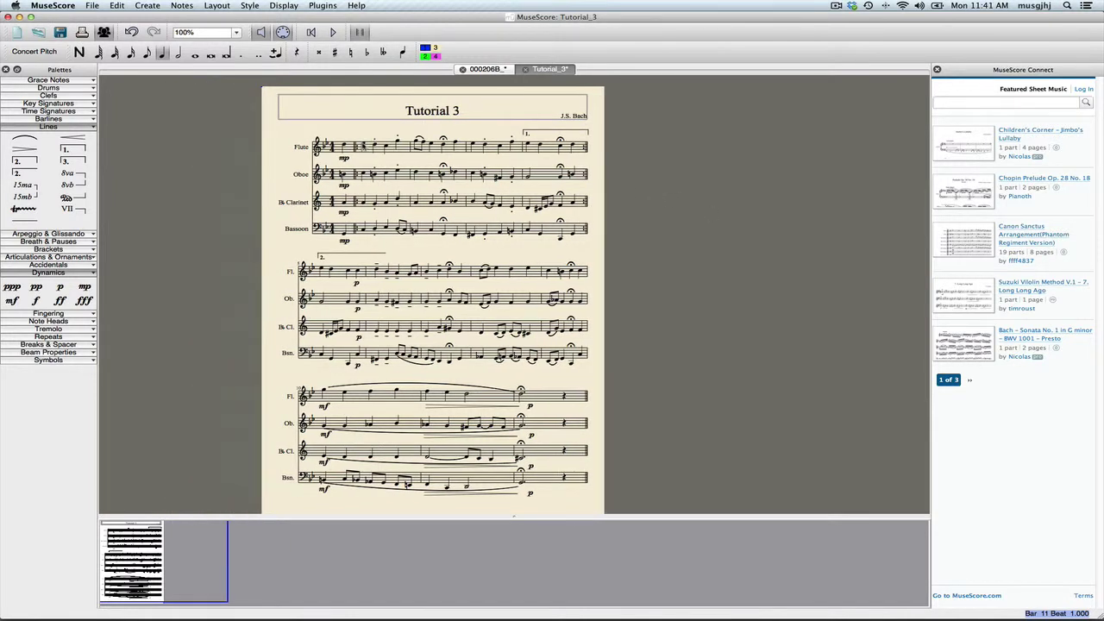
pyautogui.click(363, 145)
# Add an Adagio tempo marking (72 BPM) to the first Flute note and nudge it into place.
pyautogui.click(148, 6)
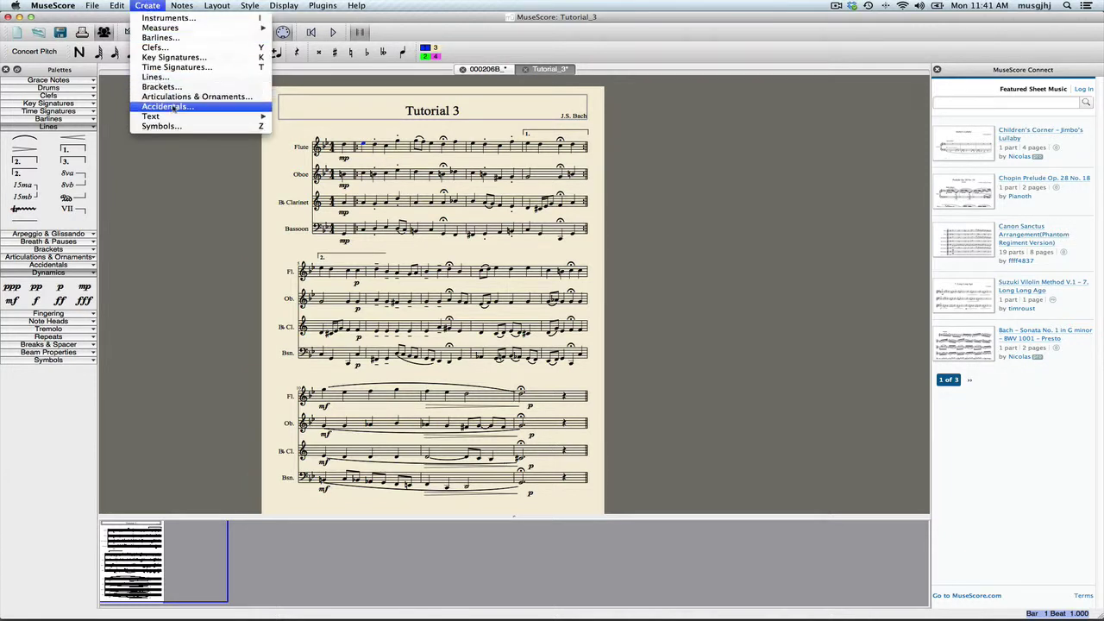
pyautogui.moveTo(179, 117)
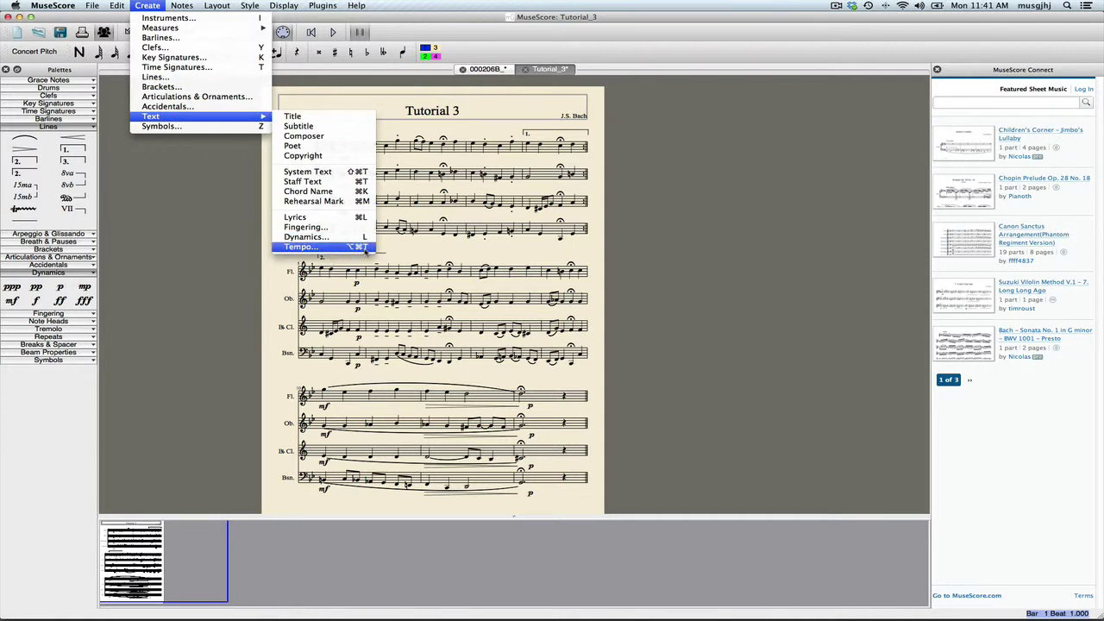
pyautogui.click(365, 250)
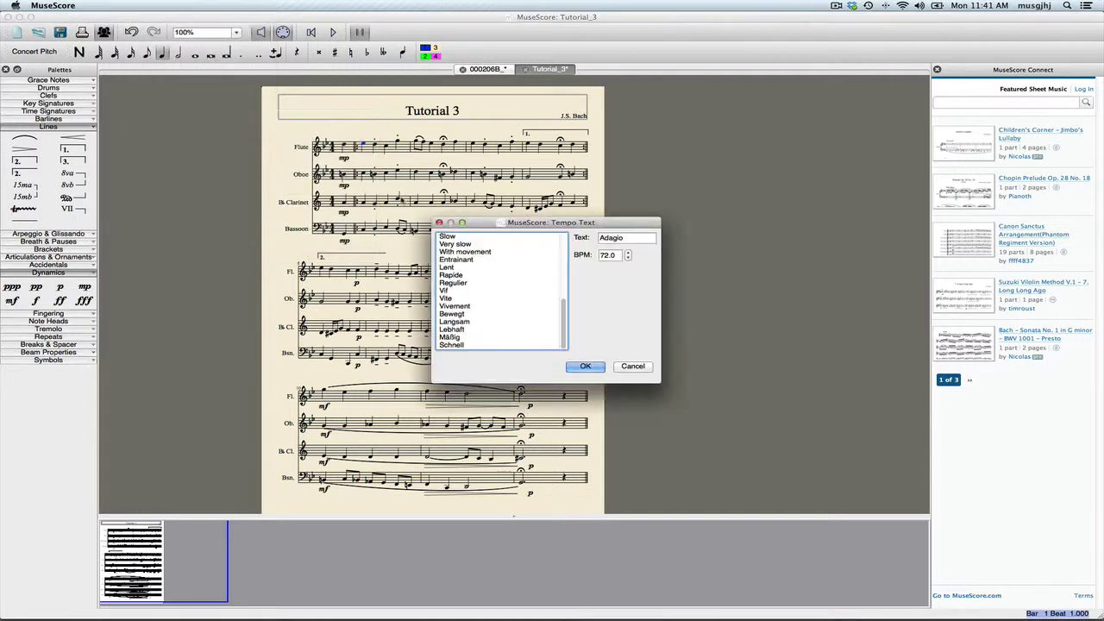
pyautogui.scroll(10, 465, 275)
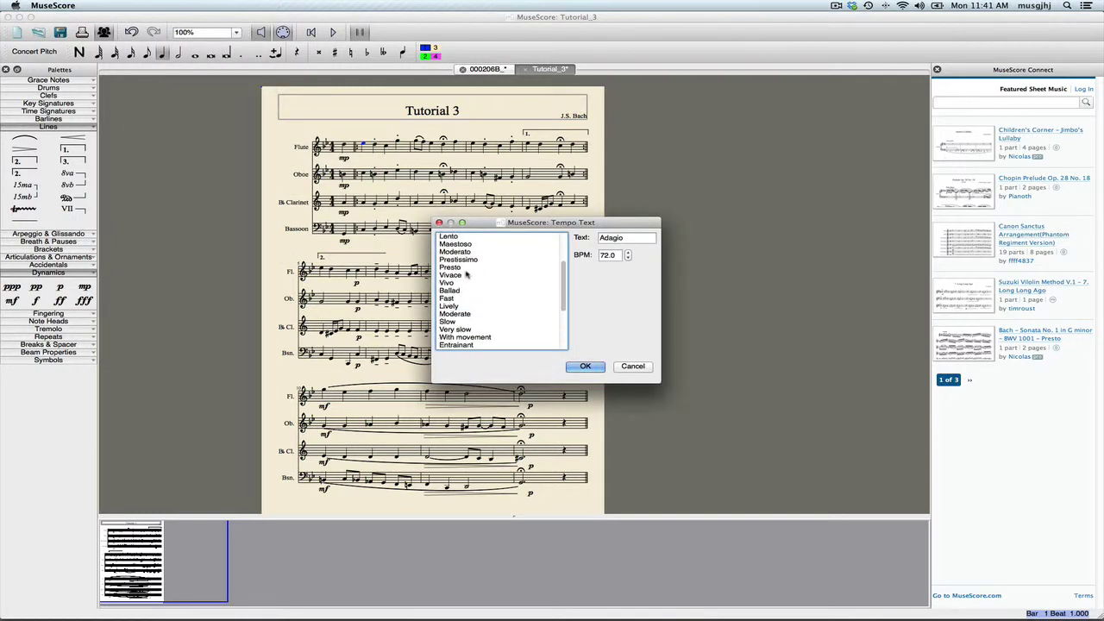
pyautogui.click(452, 236)
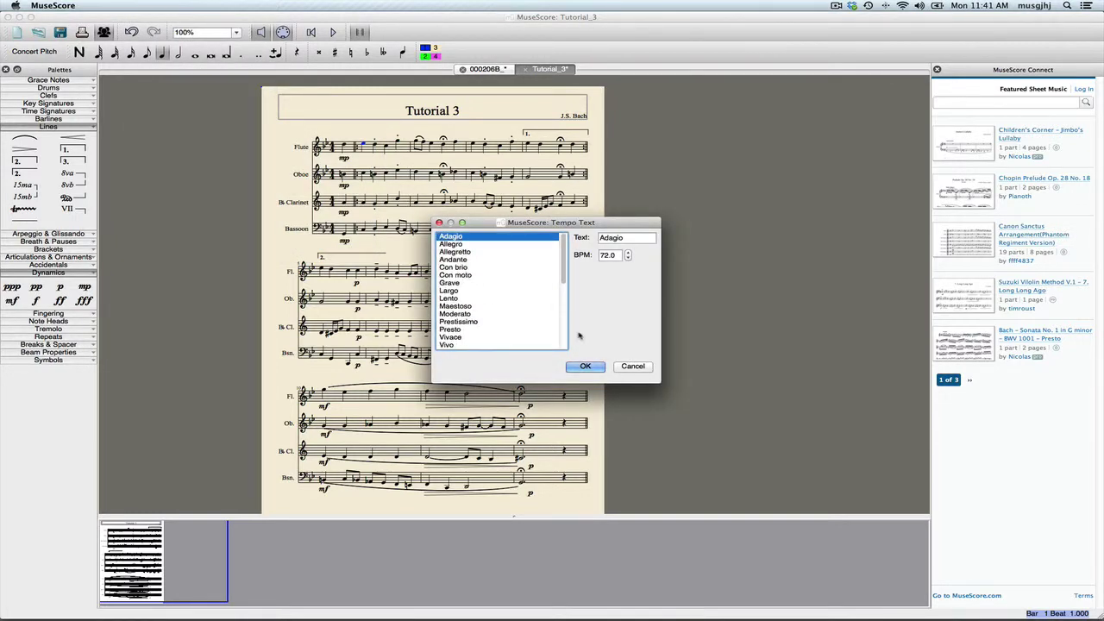
pyautogui.click(580, 366)
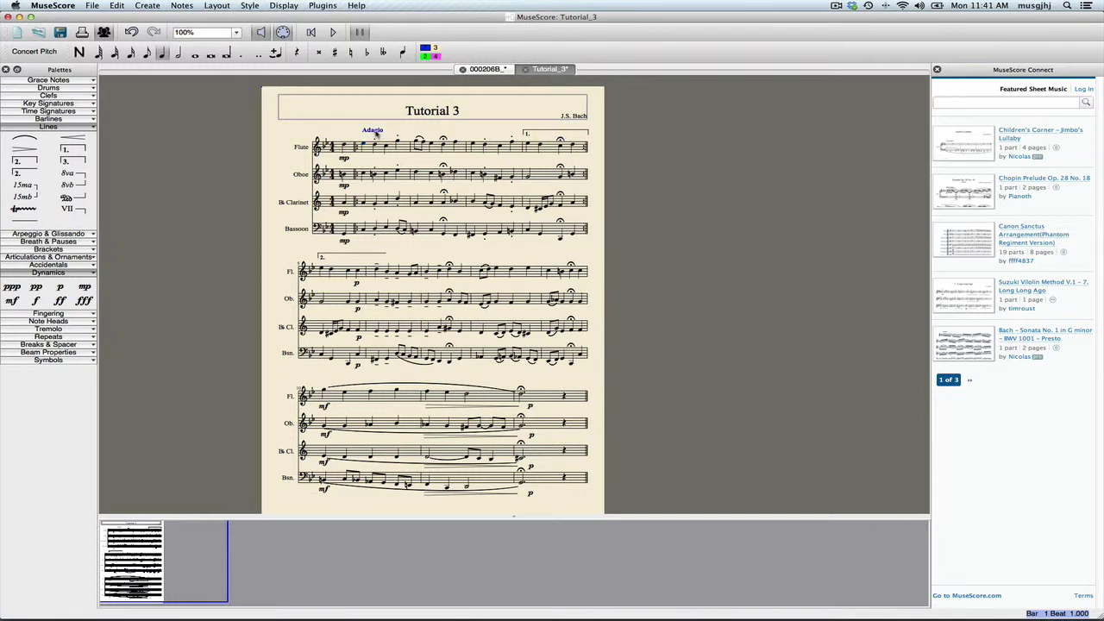
pyautogui.moveTo(379, 132); pyautogui.dragTo(371, 135)
pyautogui.hscroll(1, 559, 321)
pyautogui.hscroll(-1, 561, 317)
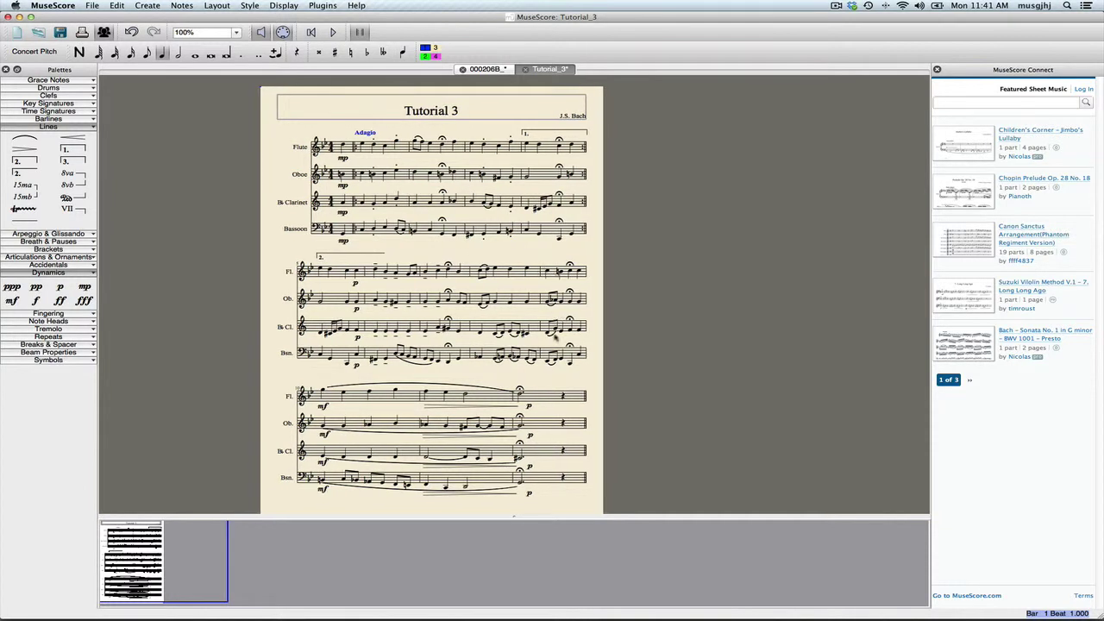
pyautogui.hscroll(1, 431, 301)
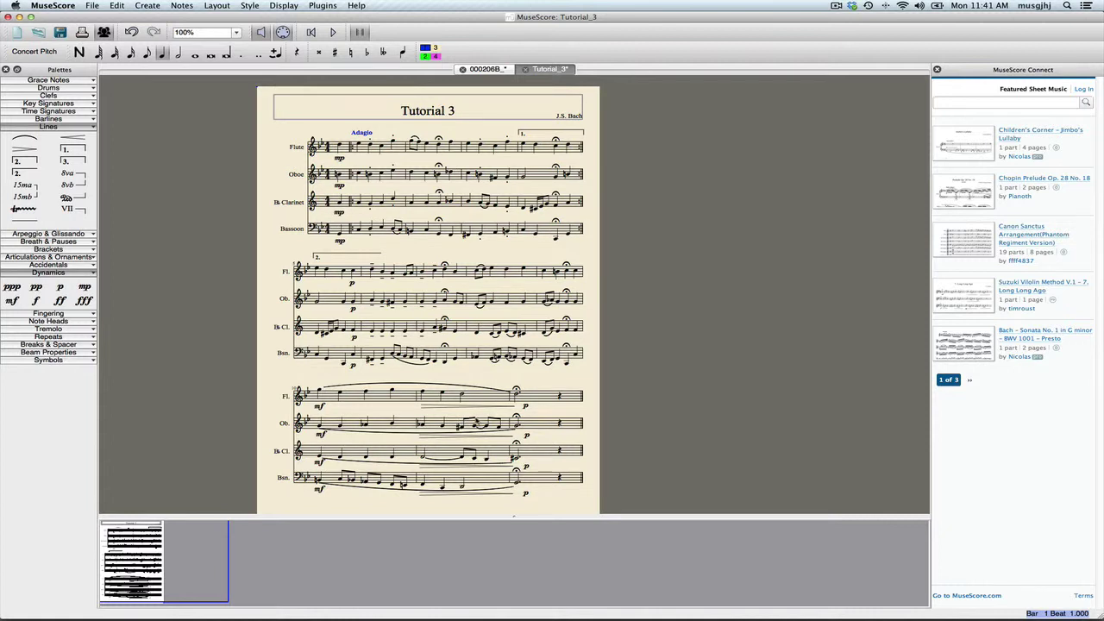
pyautogui.hscroll(-1, 427, 300)
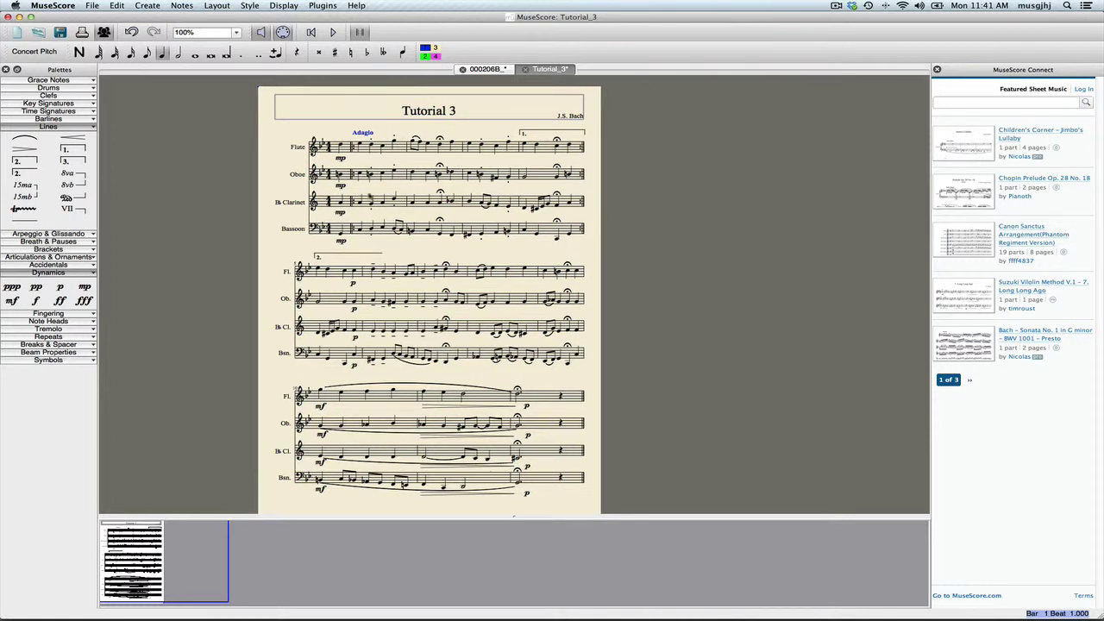
pyautogui.hscroll(1, 466, 238)
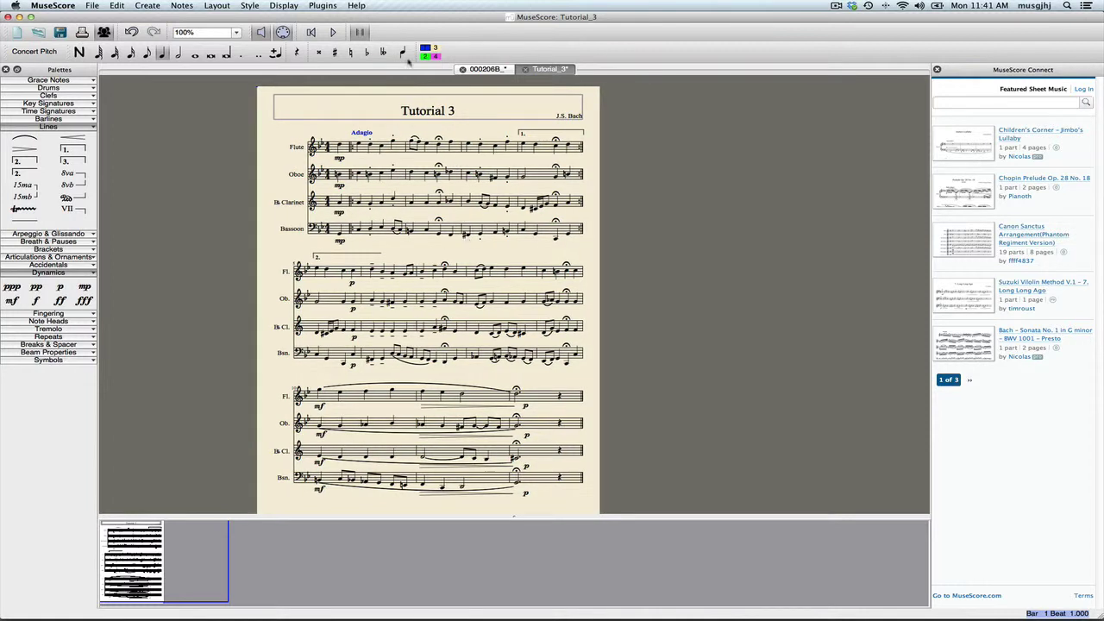
pyautogui.click(324, 6)
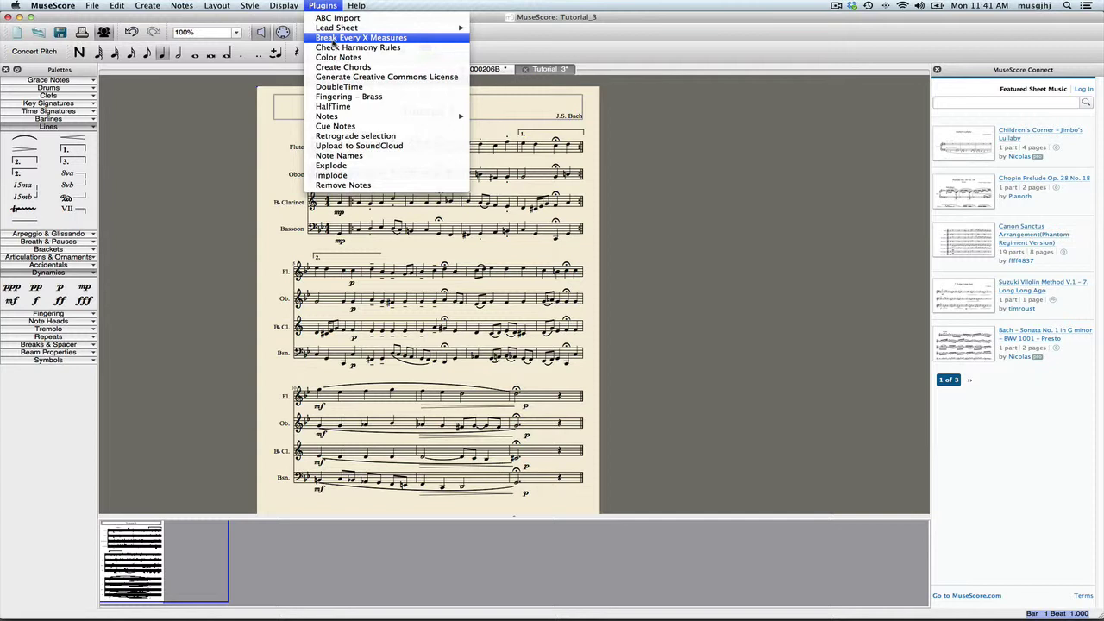
pyautogui.click(195, 327)
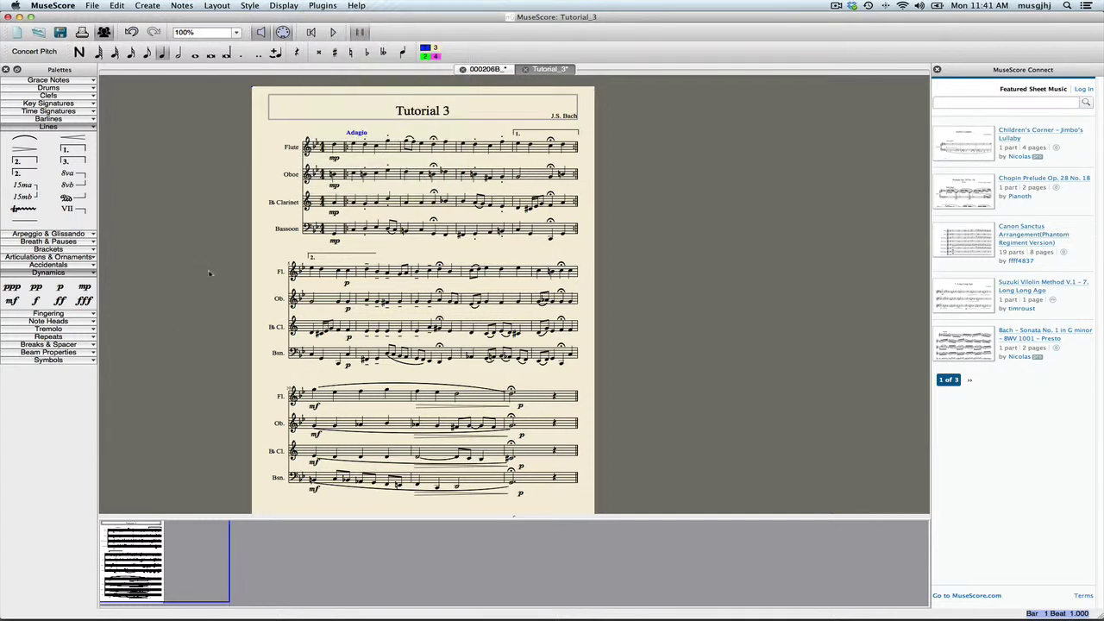
pyautogui.hscroll(3, 208, 276)
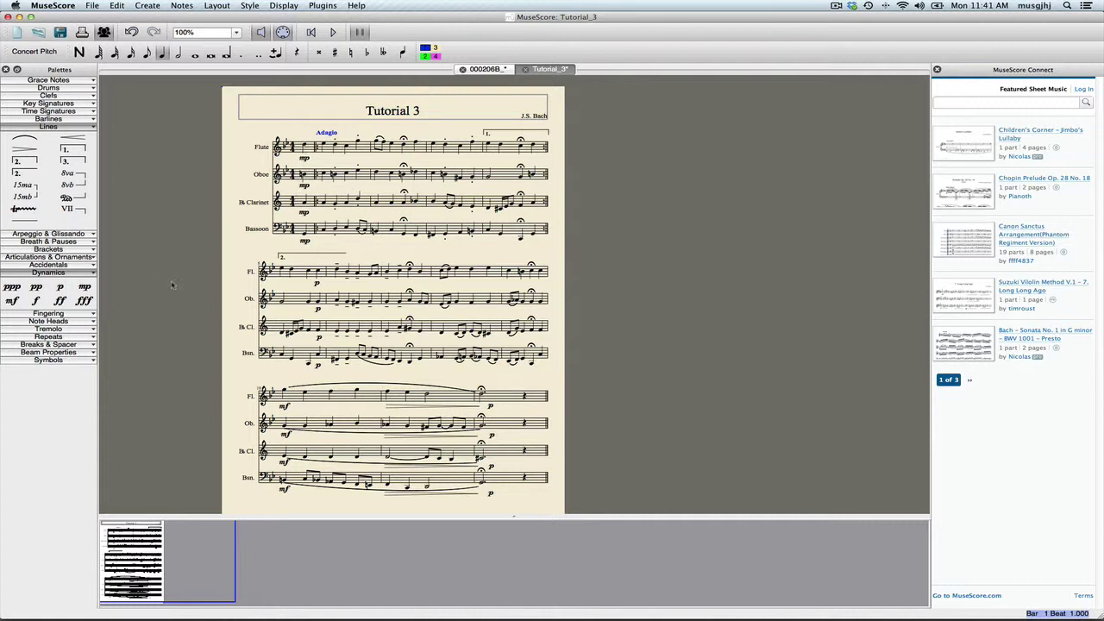
# Drop a line break from the Breaks & Spacers palette onto a second-system bar.
pyautogui.click(93, 346)
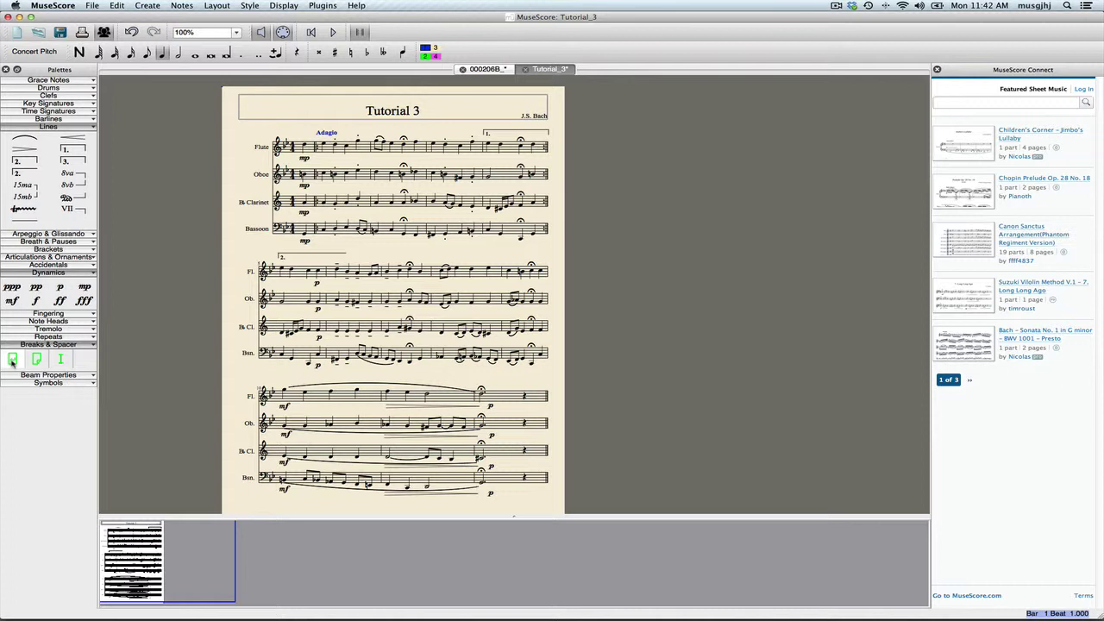
pyautogui.moveTo(12, 360); pyautogui.dragTo(482, 278)
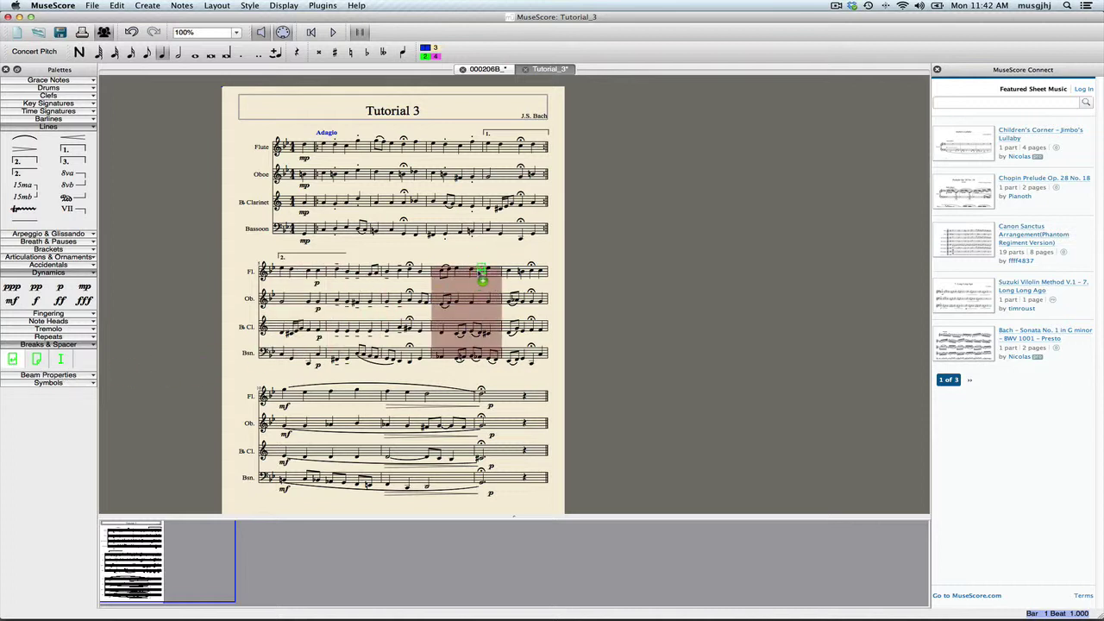
pyautogui.moveTo(482, 278); pyautogui.dragTo(479, 272)
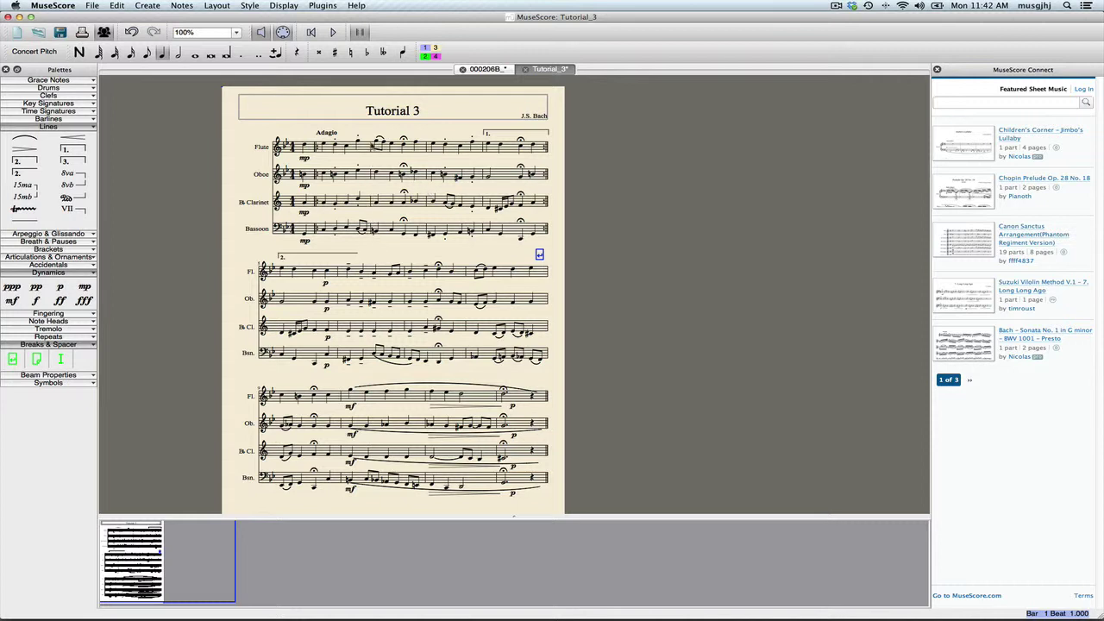
# Extend a first-system Flute barline down to the Bassoon staff so barlines span all four staves.
pyautogui.doubleClick(372, 152)
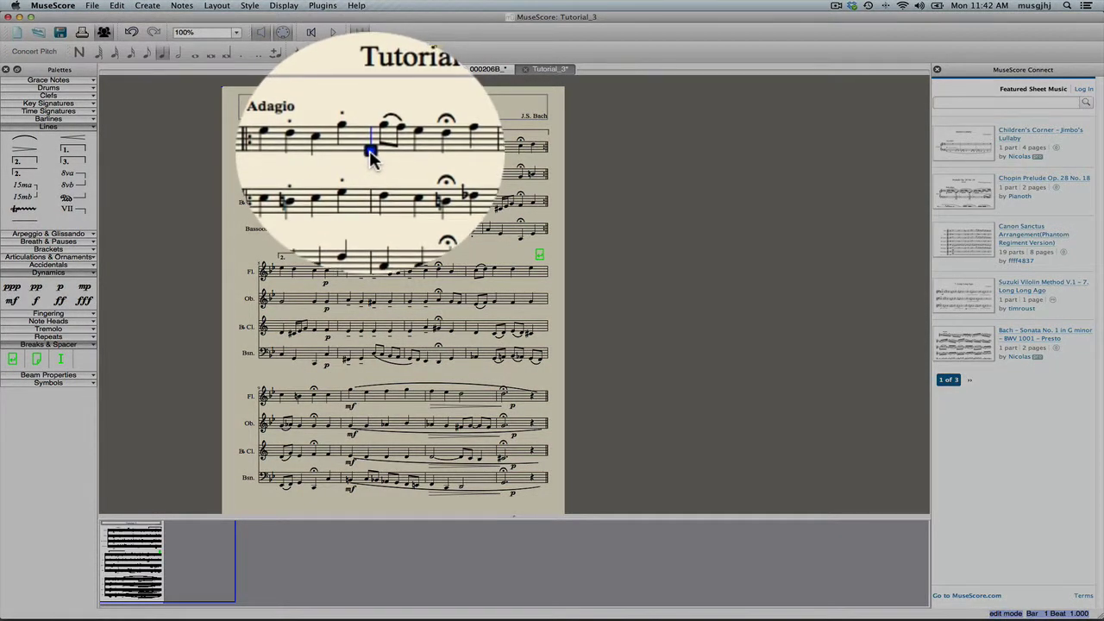
pyautogui.moveTo(371, 152); pyautogui.dragTo(371, 231)
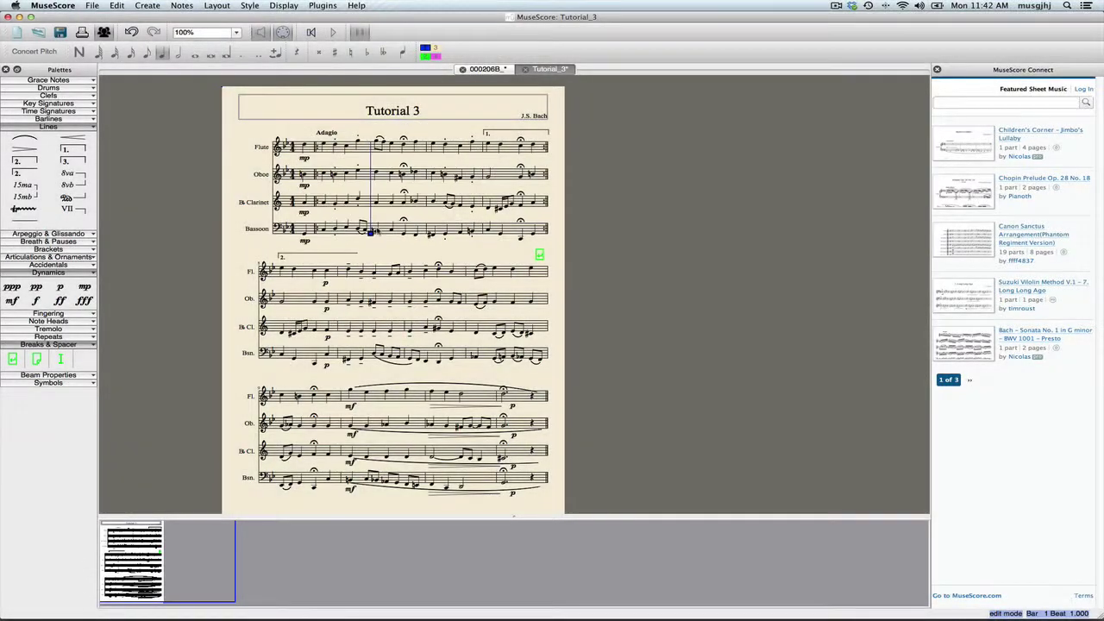
pyautogui.click(407, 250)
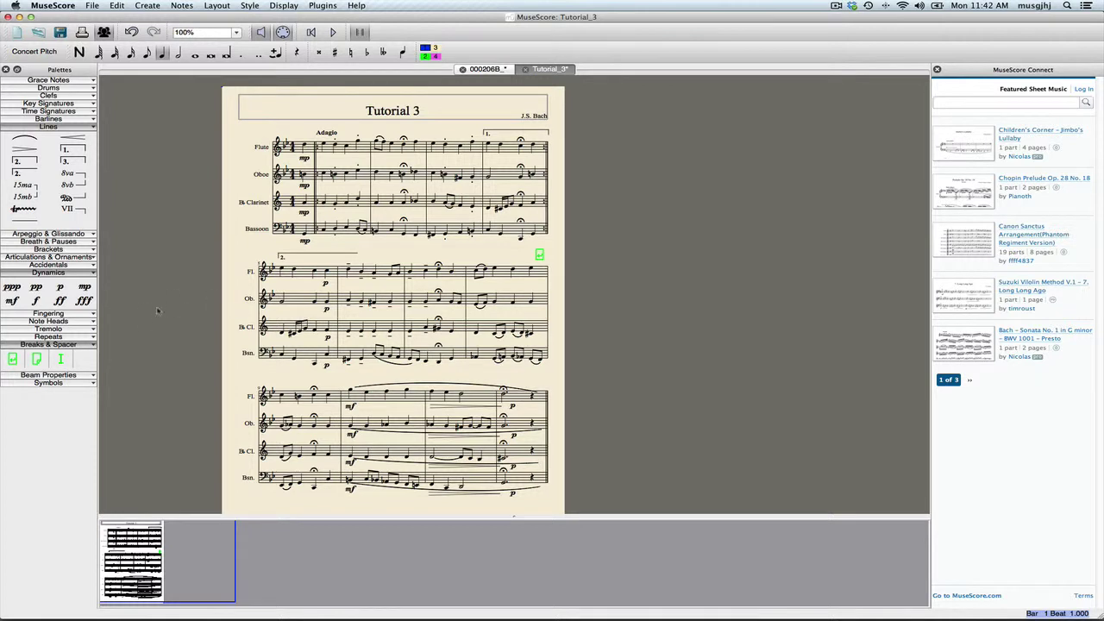
# Add a straight bracket spanning Flute through Bassoon at the start of the first system.
pyautogui.click(94, 251)
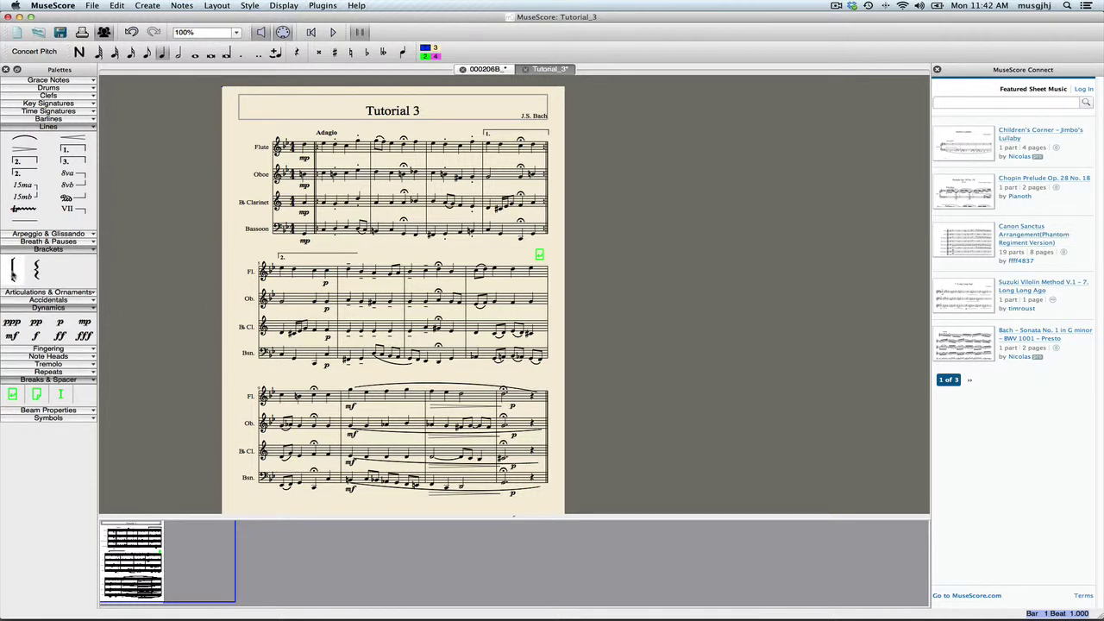
pyautogui.moveTo(13, 270); pyautogui.dragTo(275, 240)
pyautogui.doubleClick(273, 148)
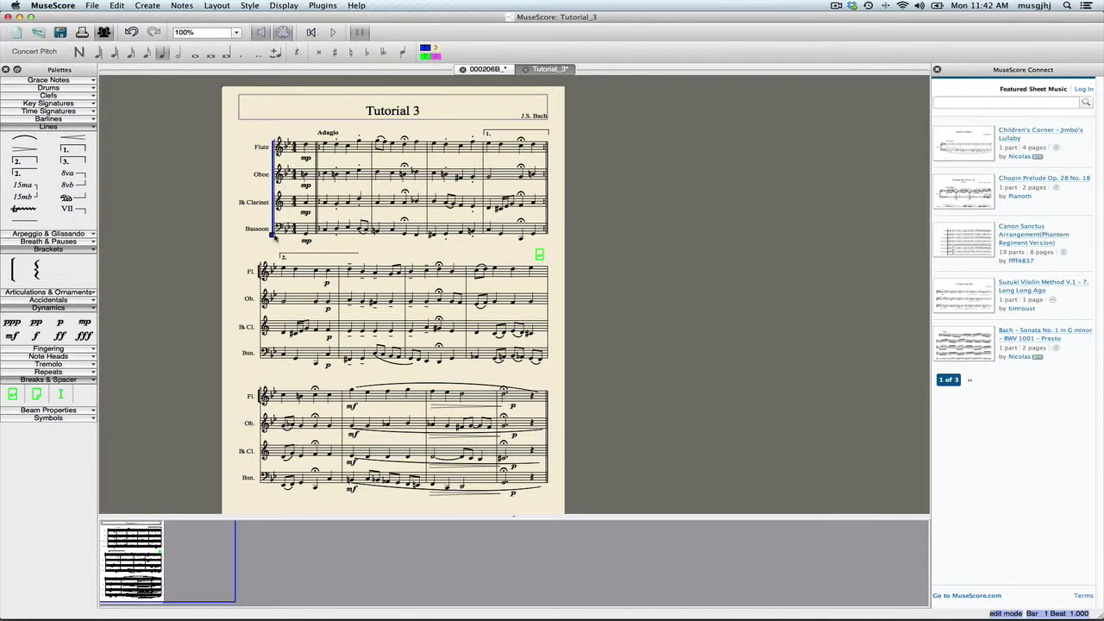
pyautogui.click(255, 253)
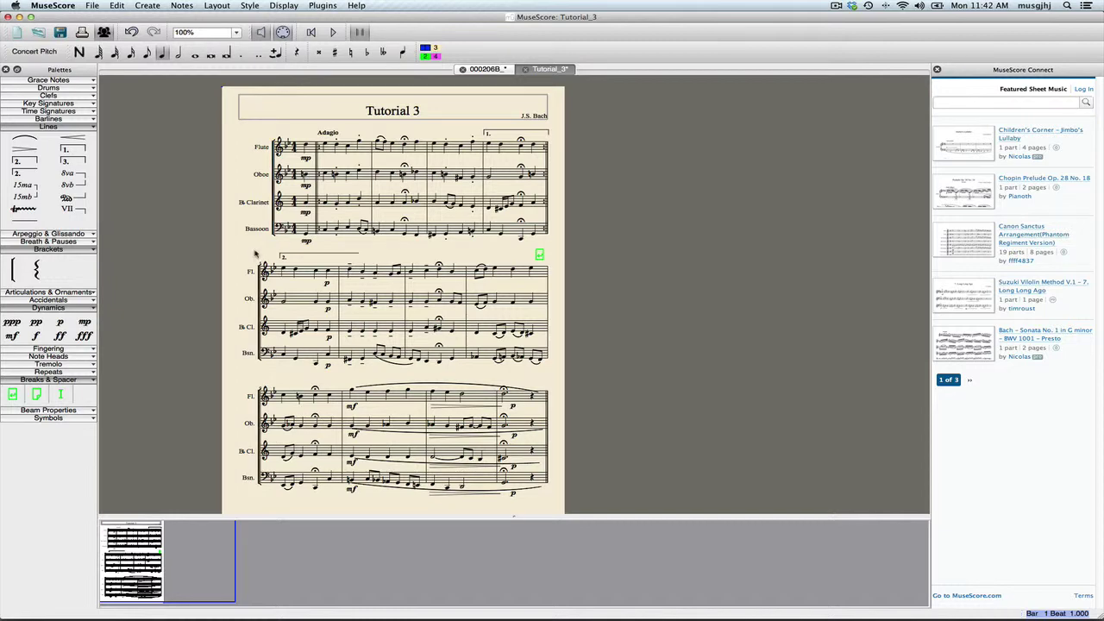